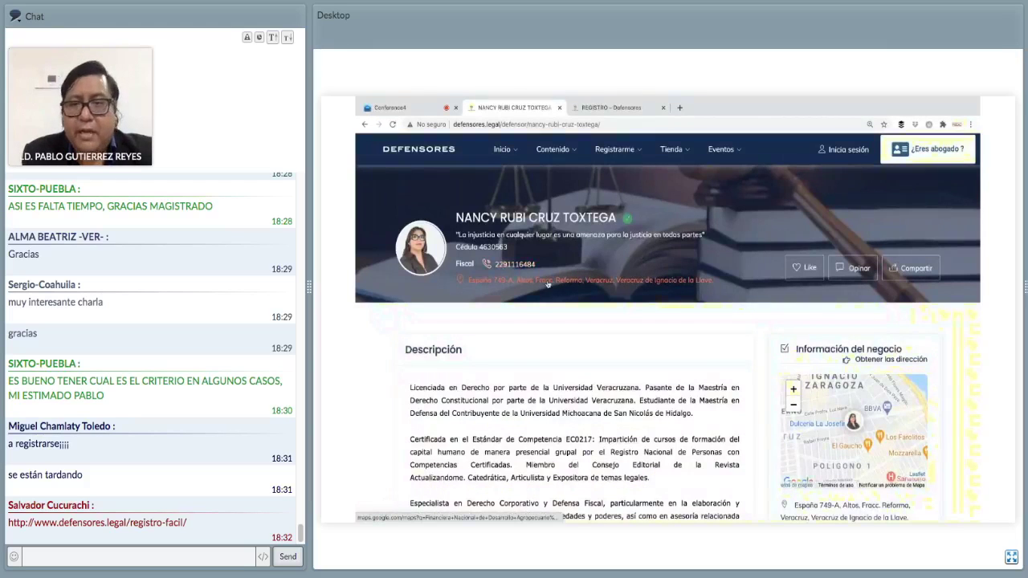
Examine the lawyer profile's description, business contact information, and awards and recognitions section
scroll(872, 438, "down", 1)
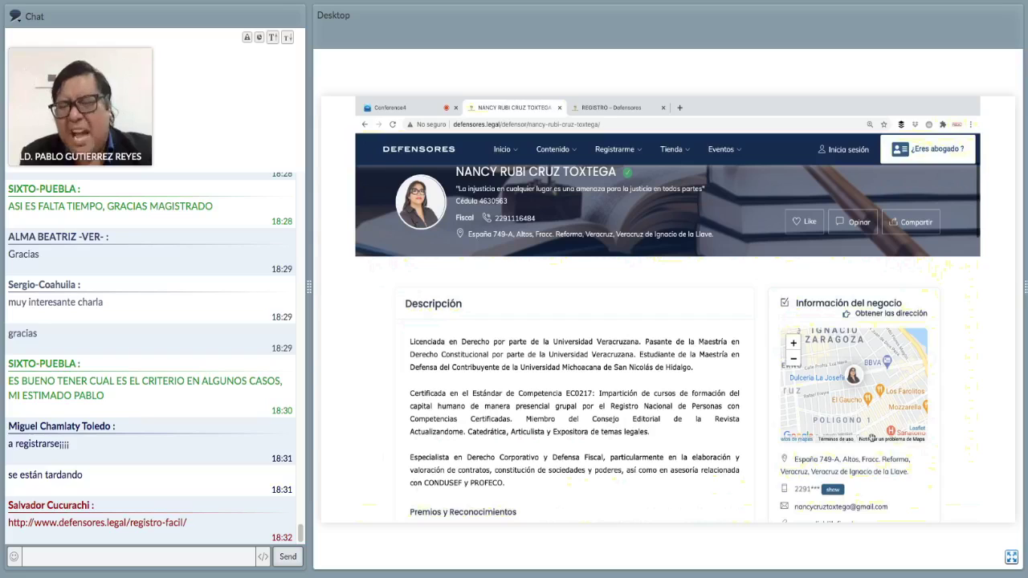
scroll(872, 437, "down", 2)
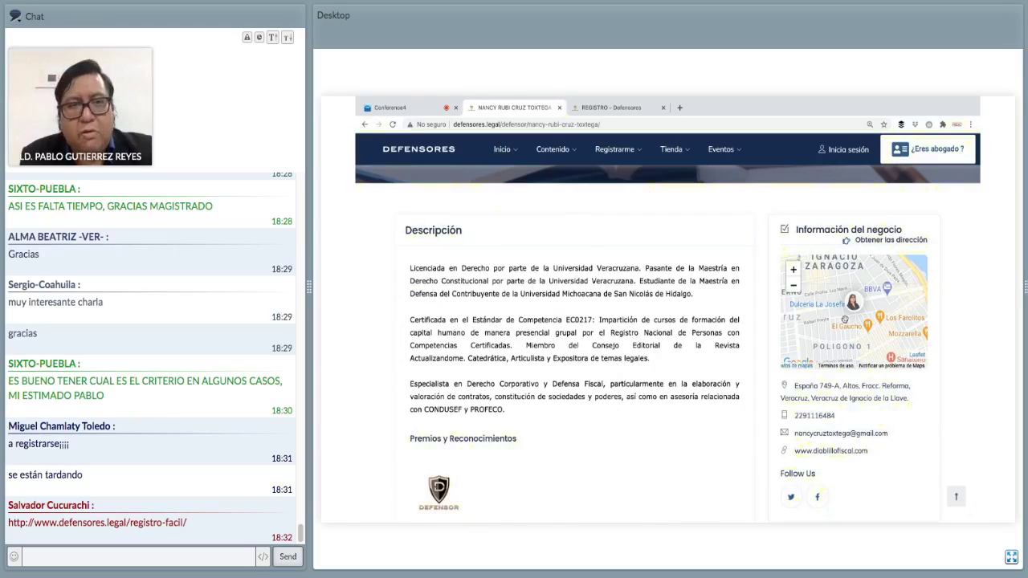
scroll(559, 303, "down", 1)
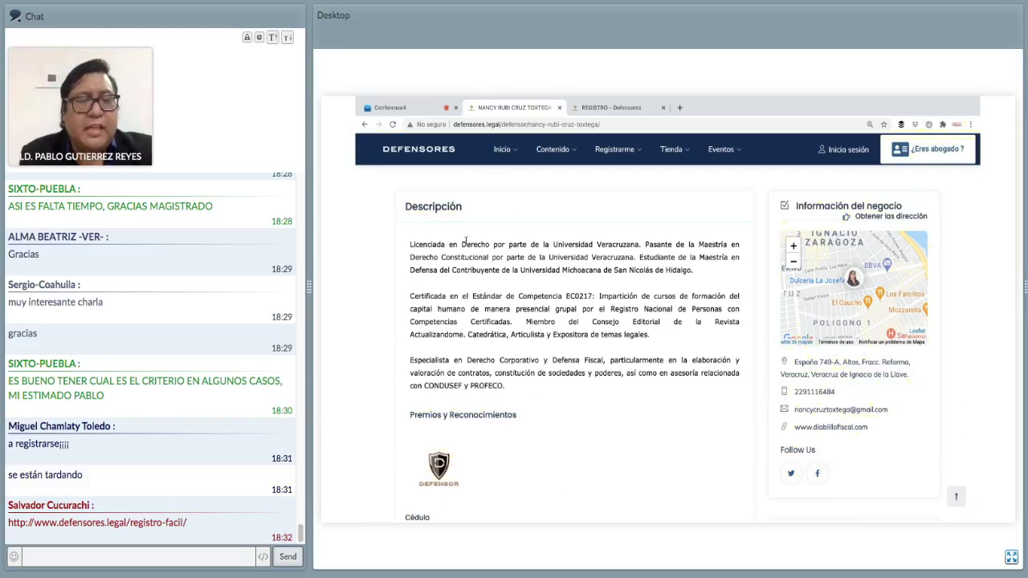
scroll(494, 285, "down", 4)
left_click_drag(521, 291, 413, 287)
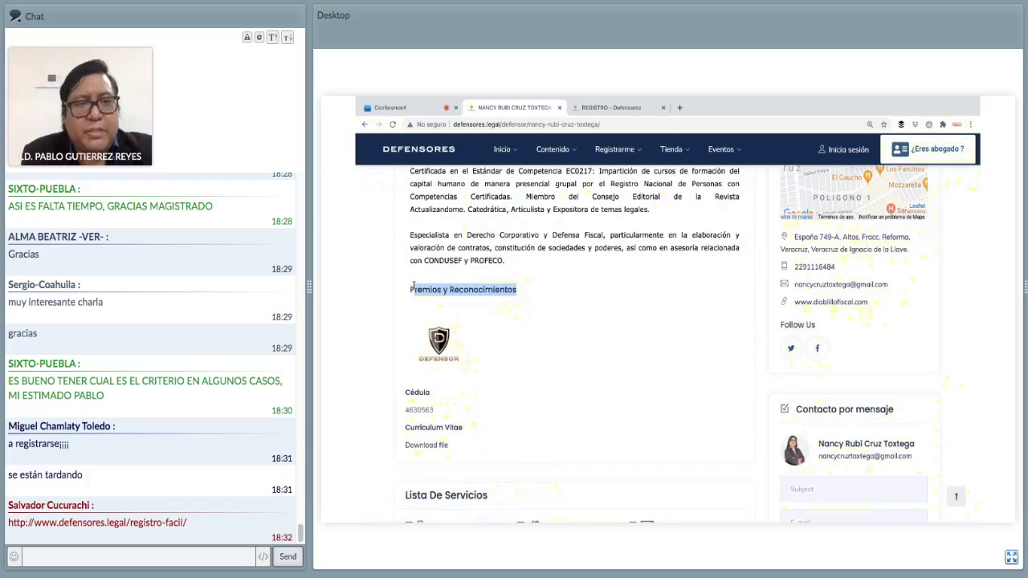
left_click(520, 293)
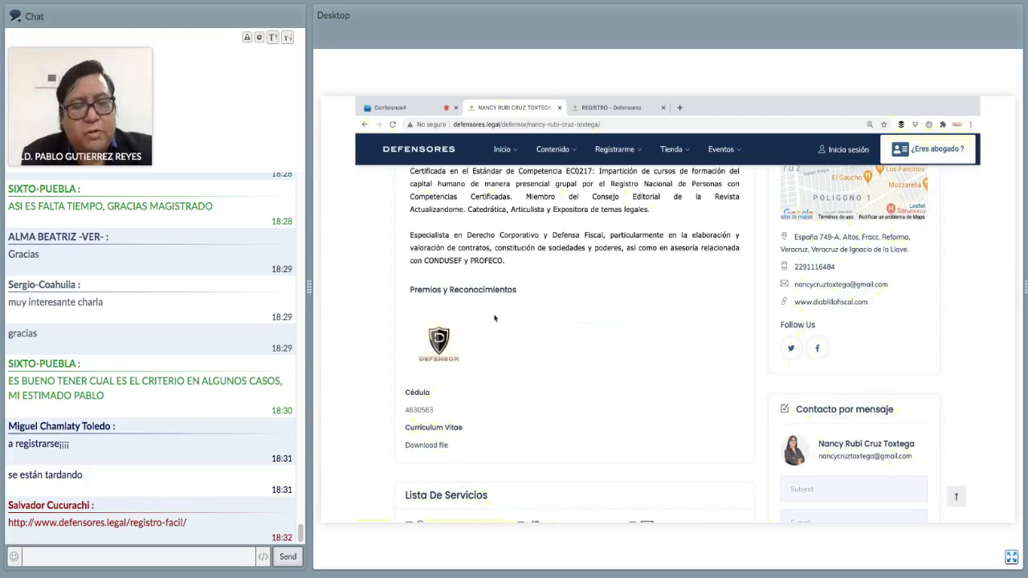
scroll(517, 337, "up", 1)
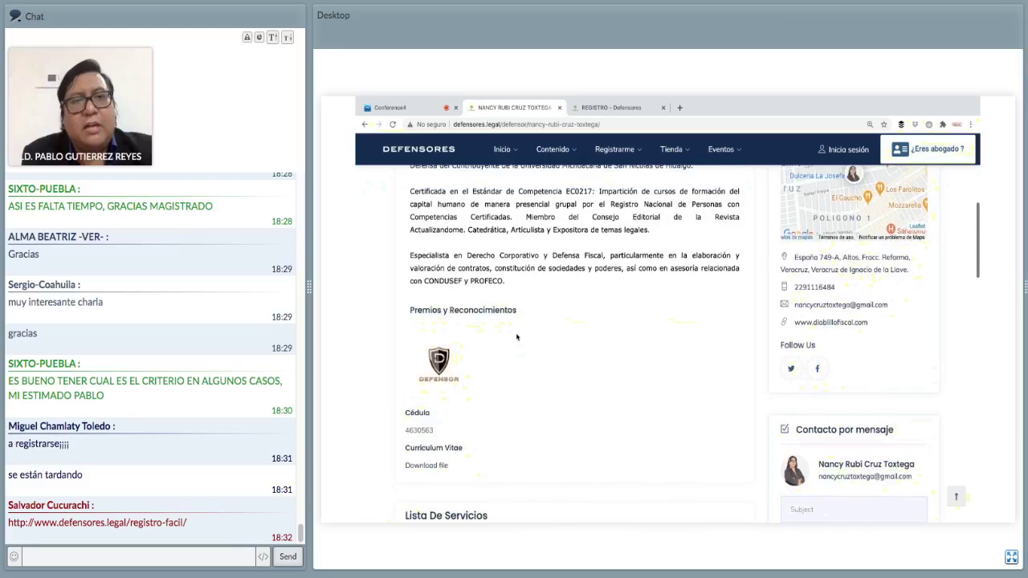
scroll(517, 337, "down", 1)
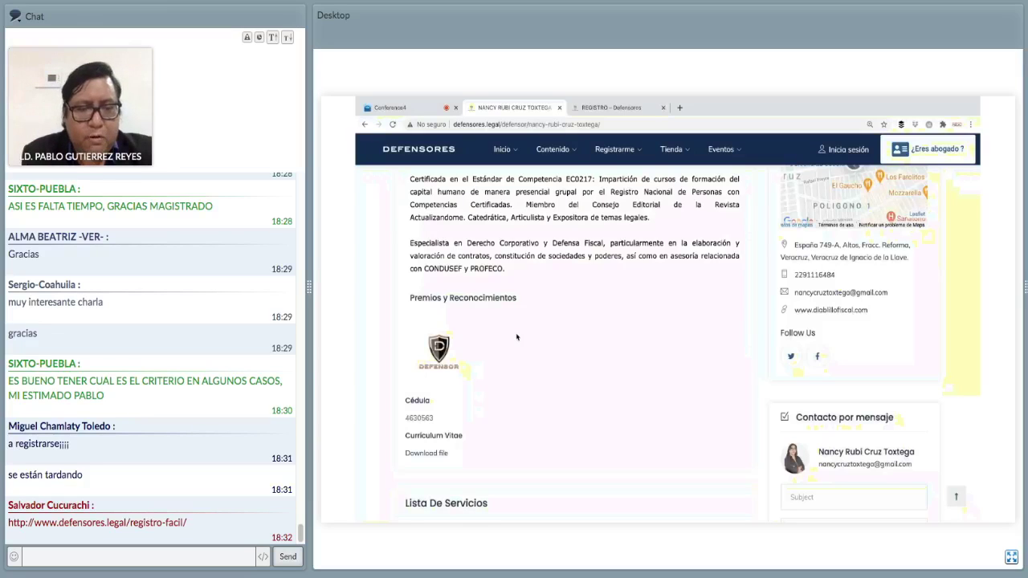
Open the curriculum vitae file from the lawyer's profile, skim its pages and return to the profile
scroll(517, 336, "down", 3)
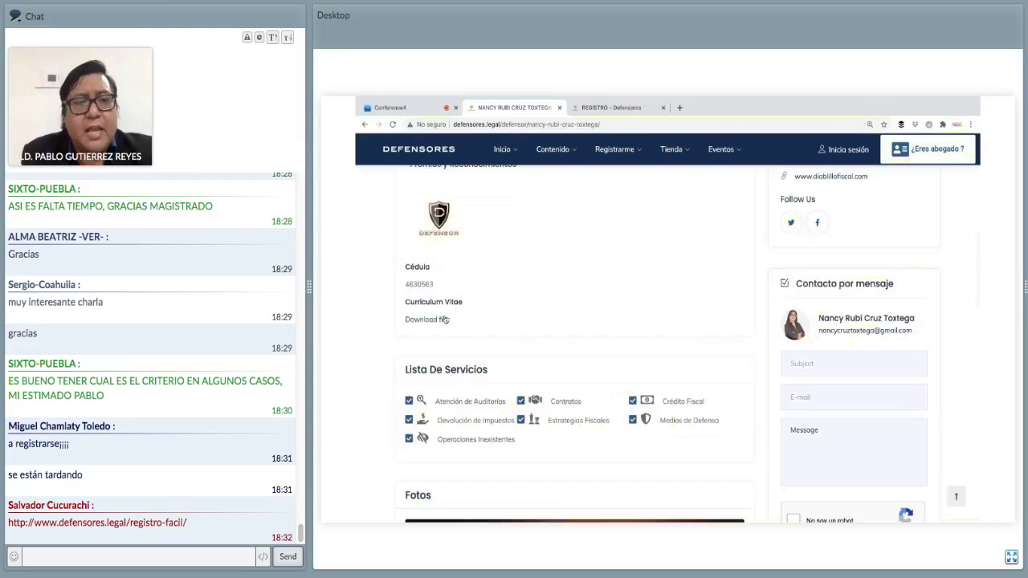
left_click(441, 321)
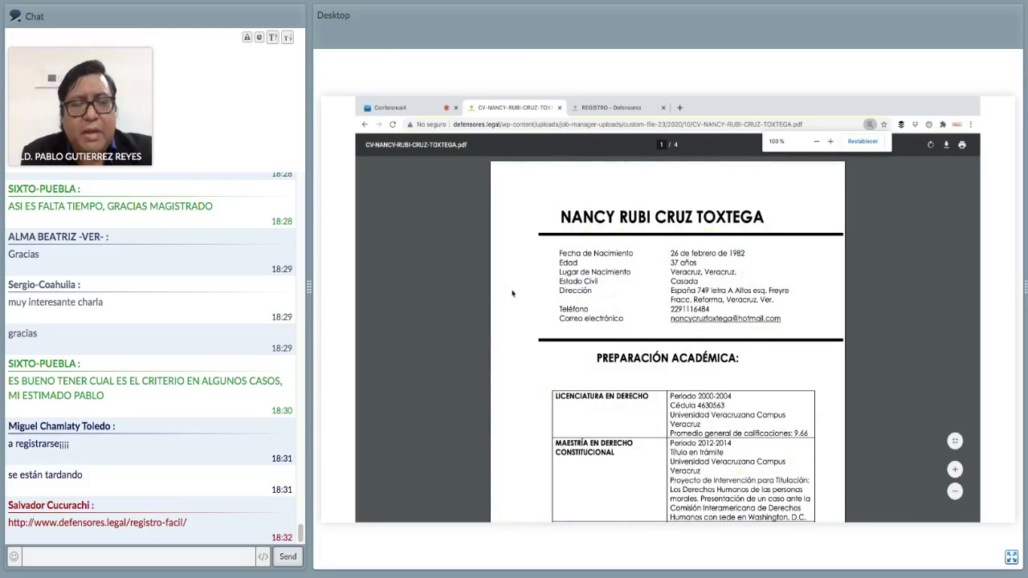
scroll(512, 293, "down", 15)
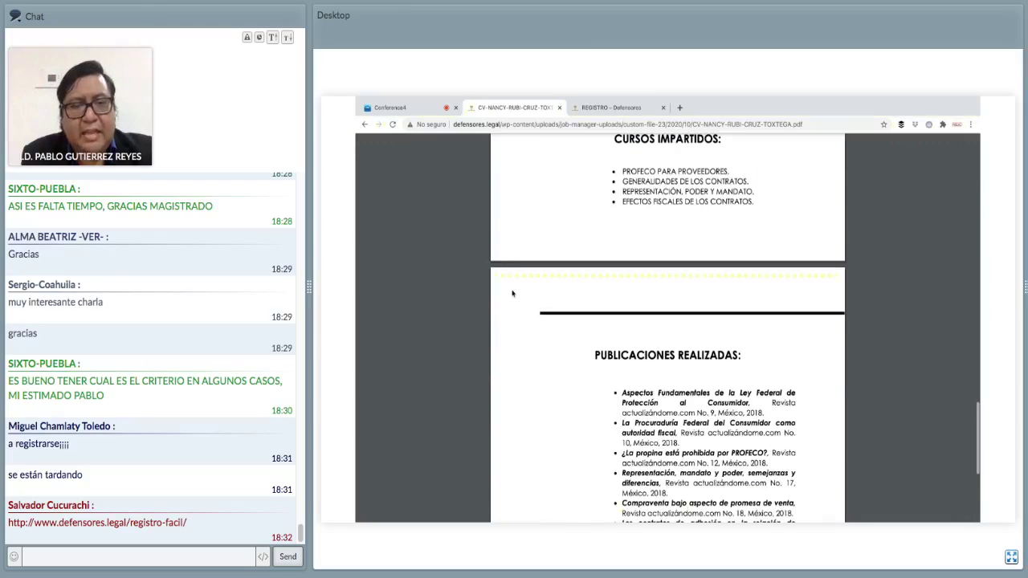
scroll(512, 292, "down", 3)
scroll(511, 293, "up", 9)
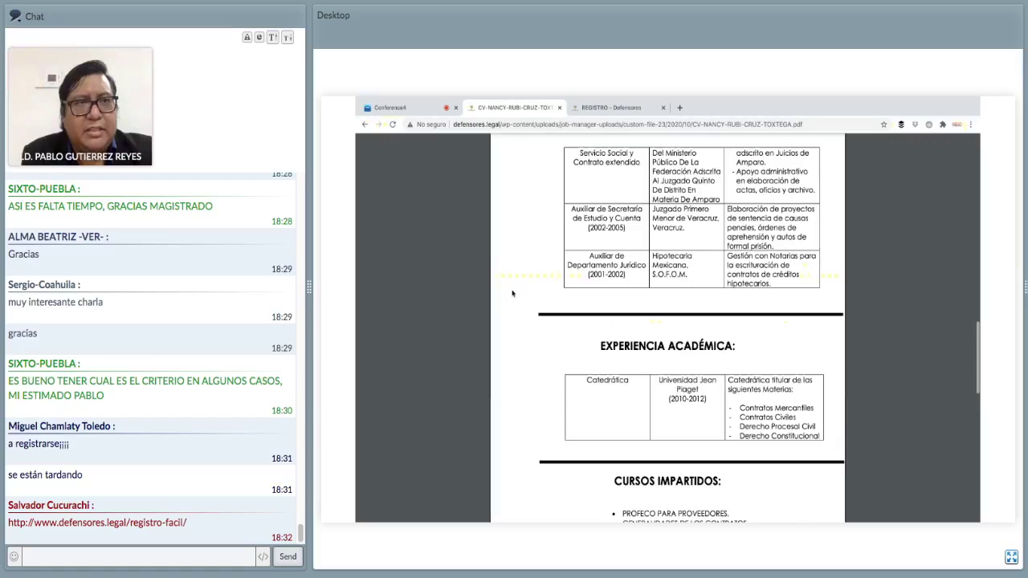
scroll(558, 294, "up", 5)
key("alt+Left")
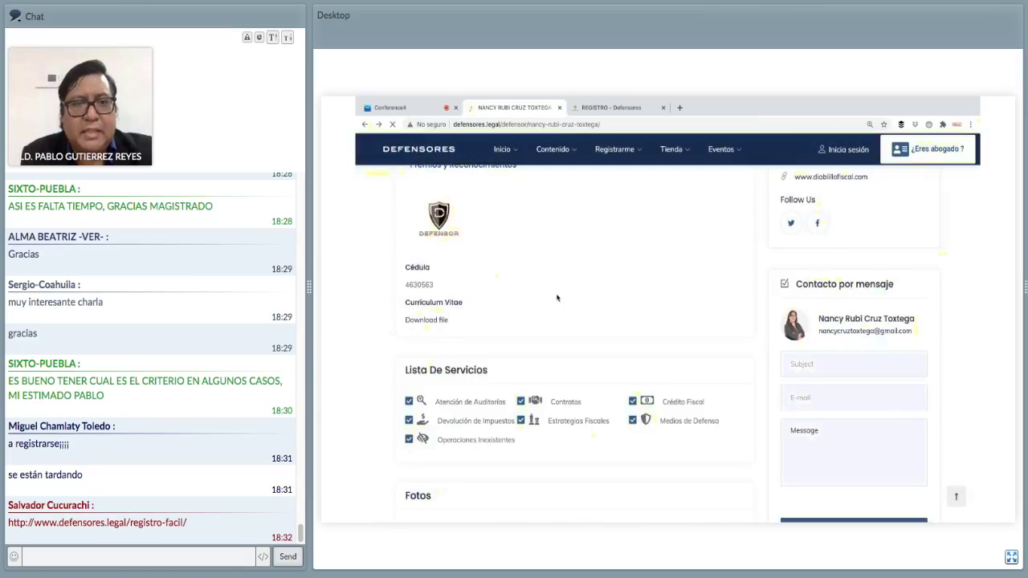
Examine the profile's list of services, photos and video sections
scroll(574, 338, "down", 2)
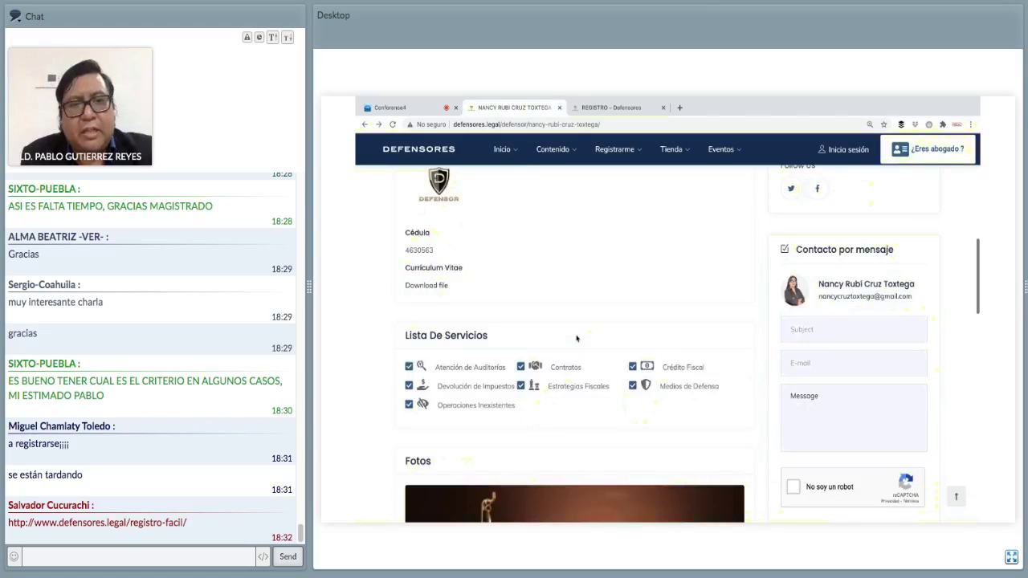
scroll(575, 338, "down", 2)
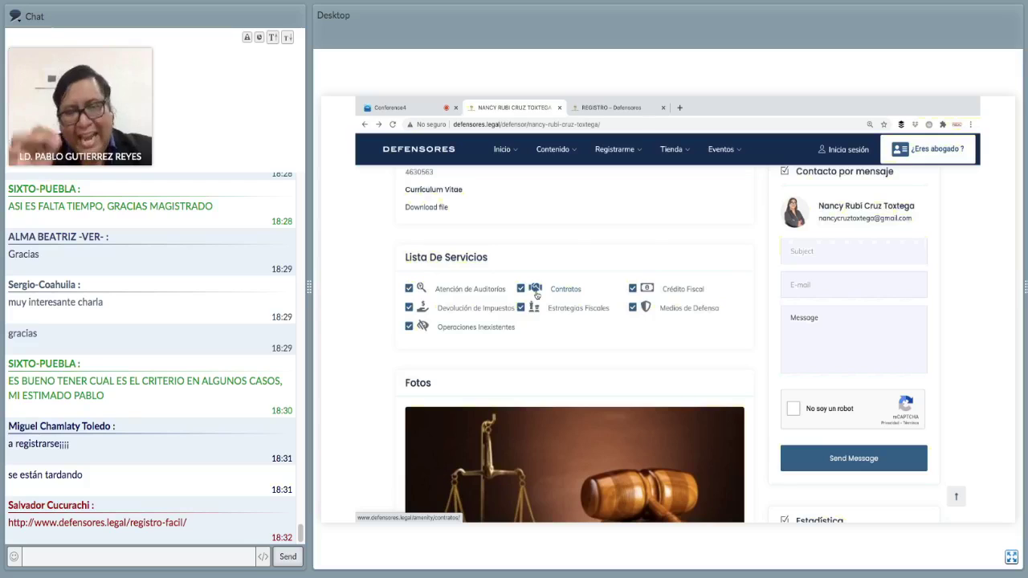
left_click(390, 108)
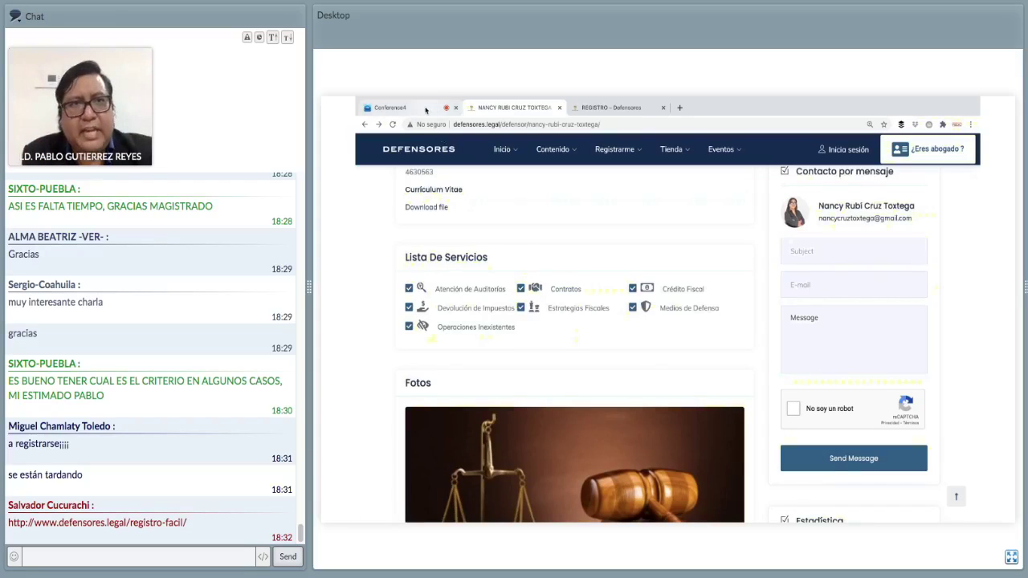
left_click(480, 109)
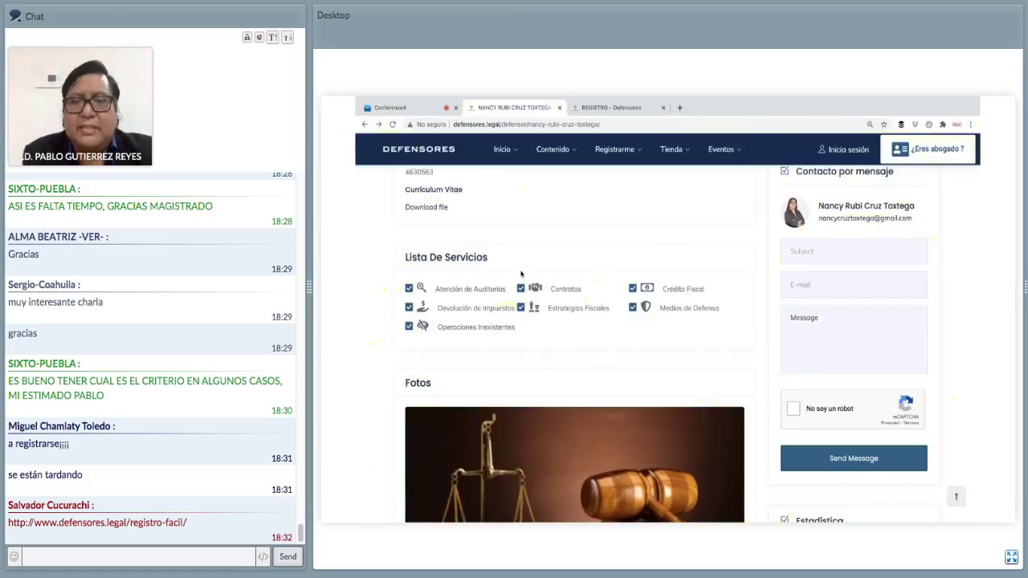
scroll(521, 275, "down", 3)
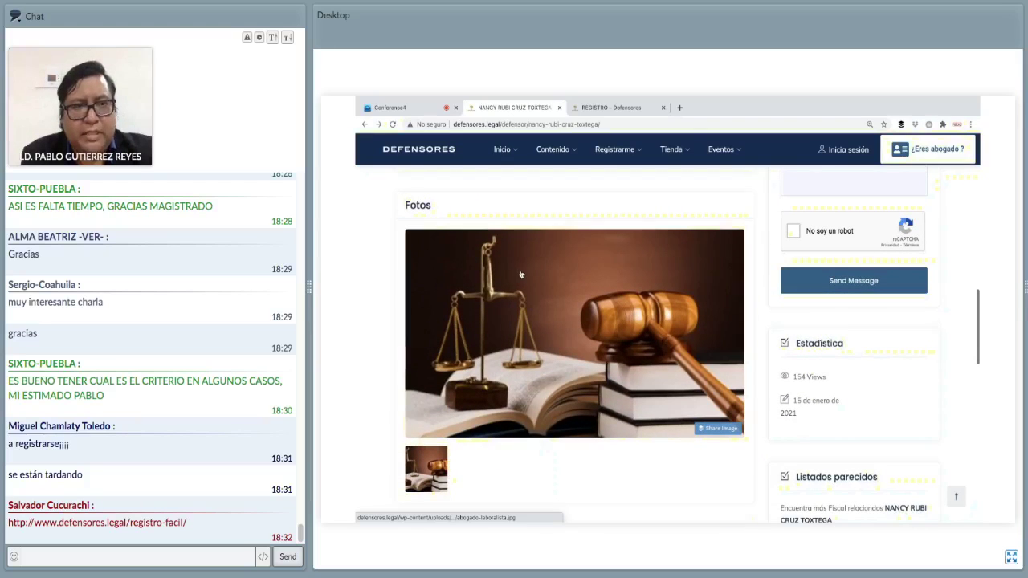
scroll(521, 274, "down", 2)
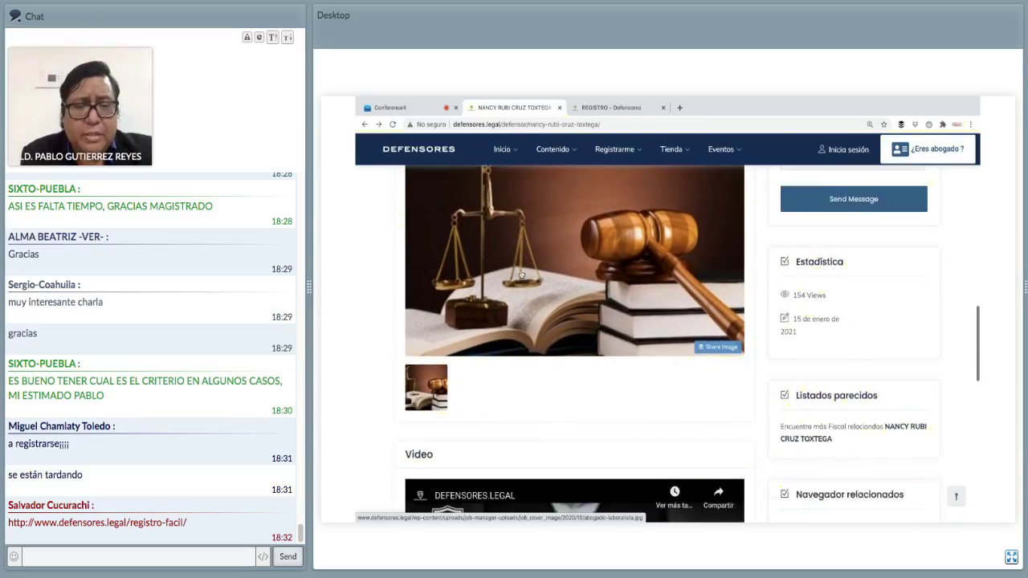
scroll(520, 274, "down", 5)
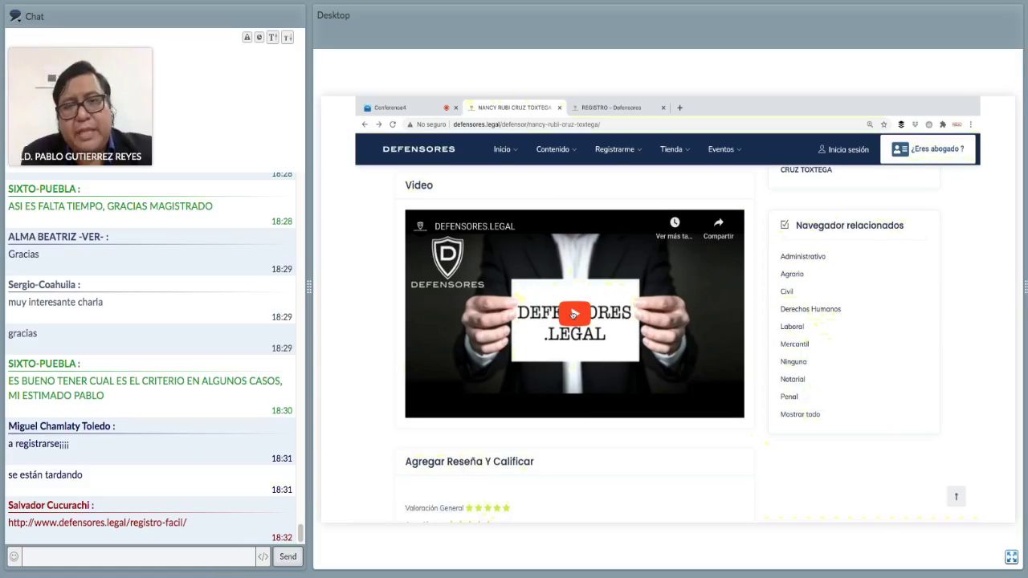
scroll(612, 397, "down", 1)
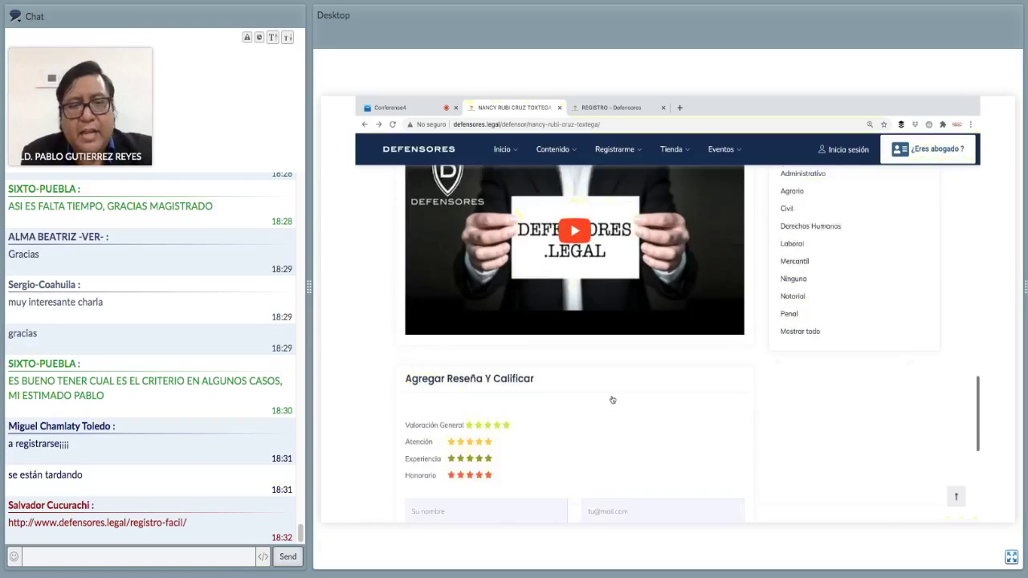
scroll(612, 397, "up", 1)
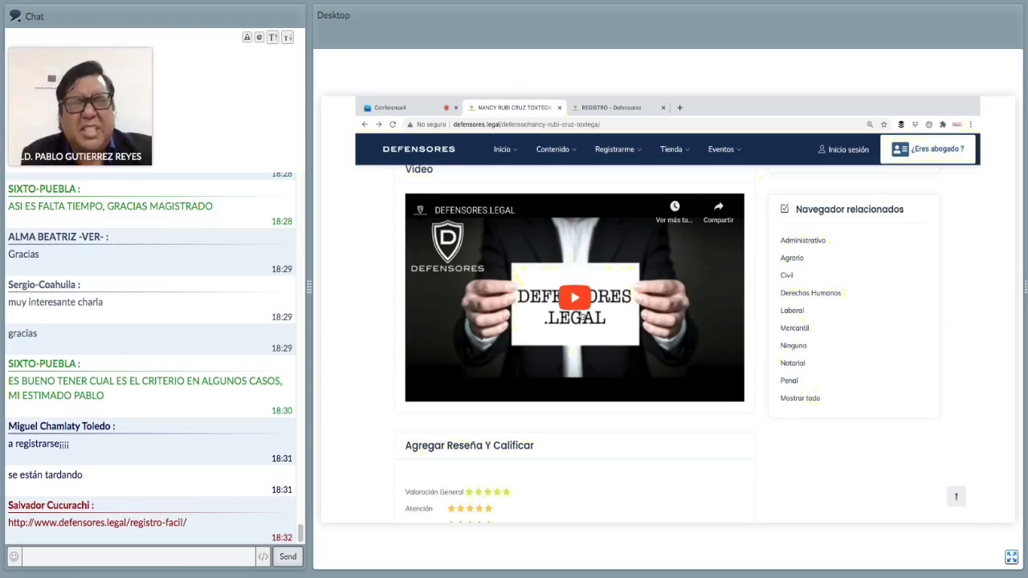
Try low review ratings: one star for Valoración General, Experiencia and Honorario, and two stars for Atención
scroll(580, 317, "down", 4)
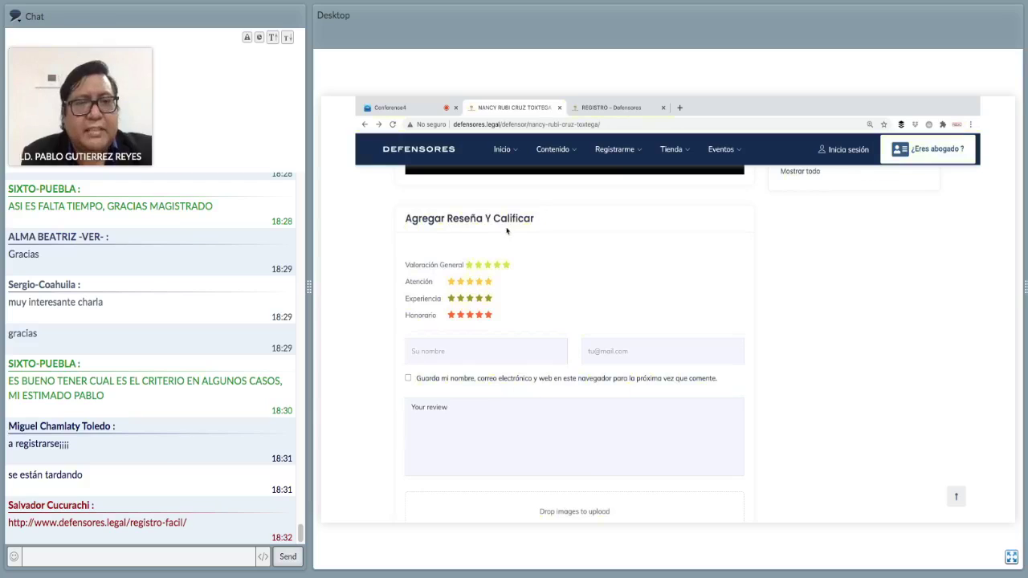
left_click(471, 267)
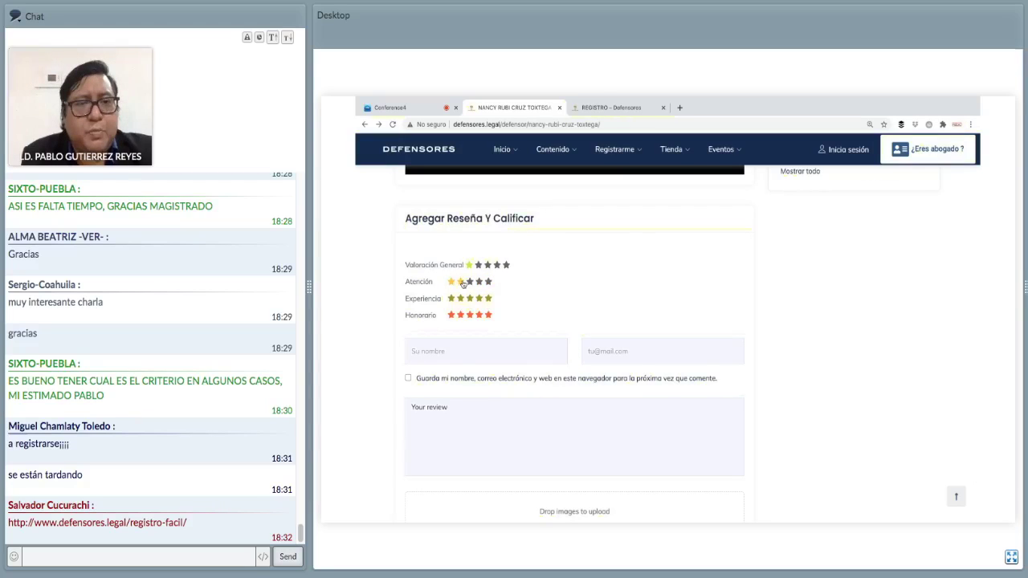
left_click(505, 265)
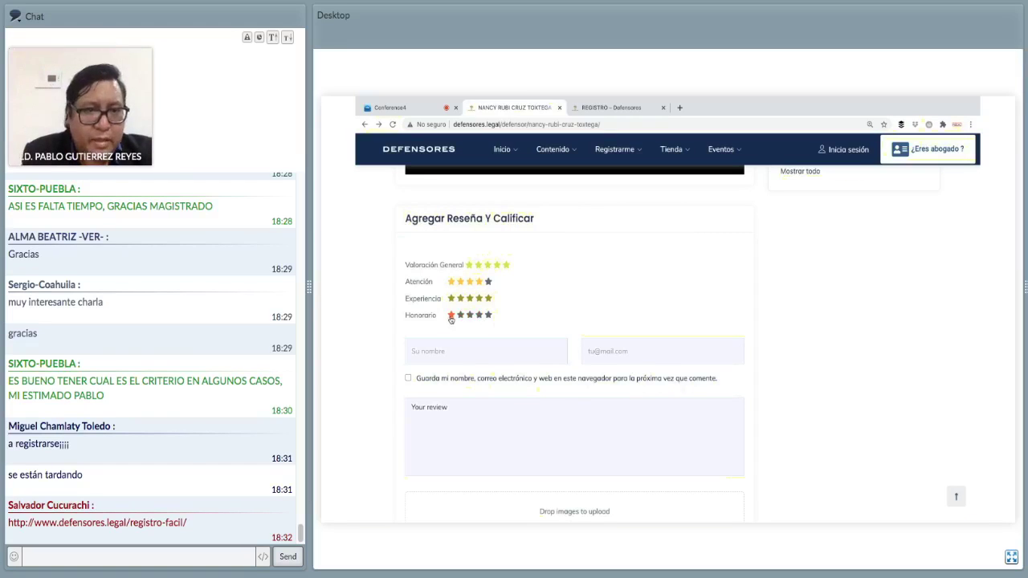
left_click(451, 318)
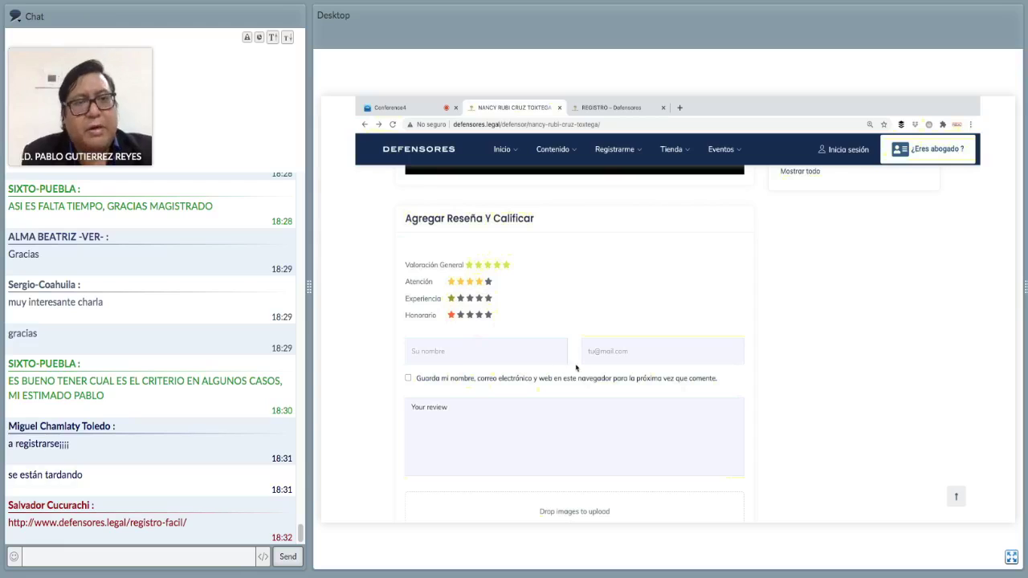
left_click(461, 281)
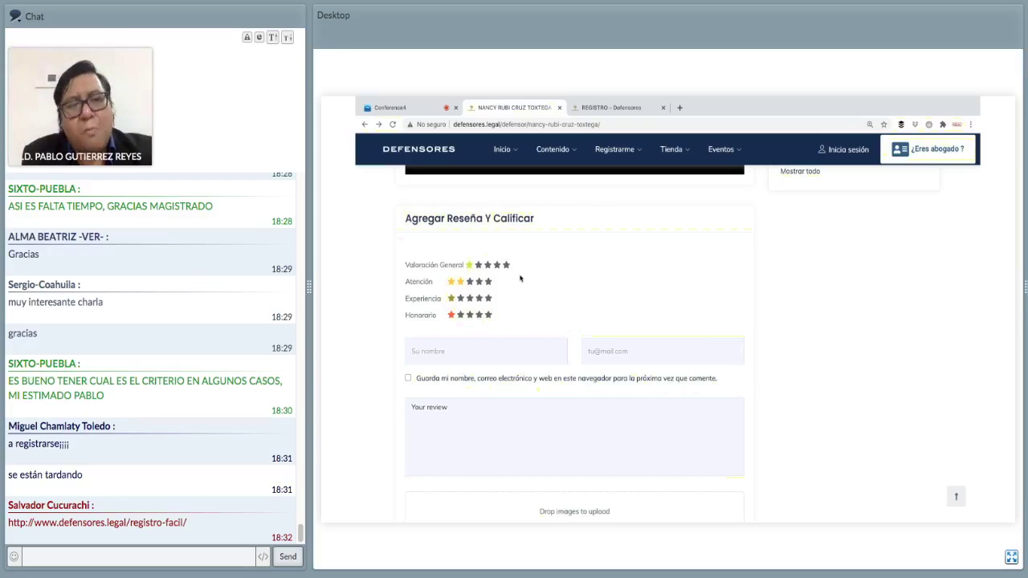
Set the Atención, Experiencia, Honorario and Valoración General ratings to five stars each
left_click(488, 282)
left_click(489, 298)
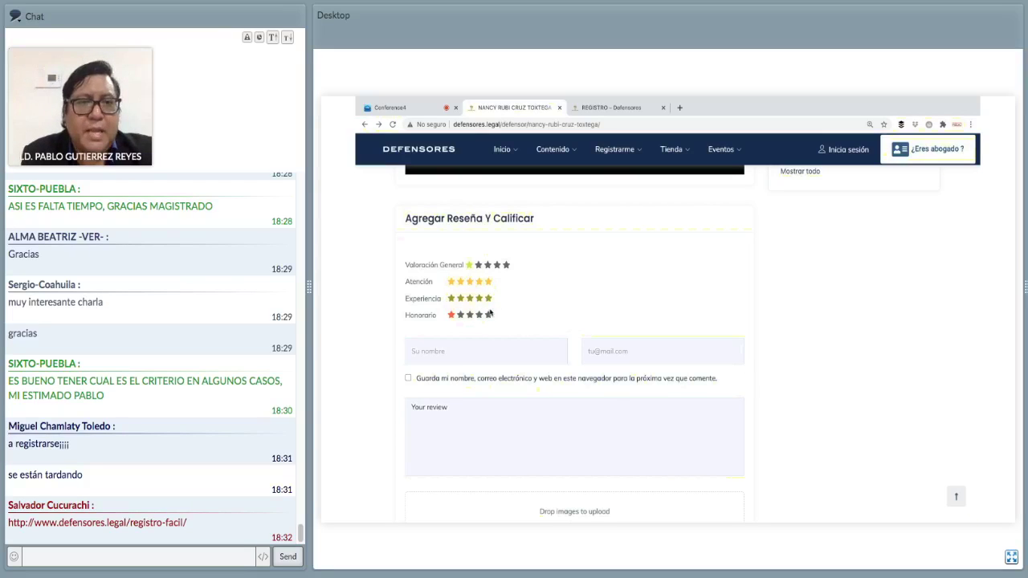
left_click(488, 315)
left_click(507, 266)
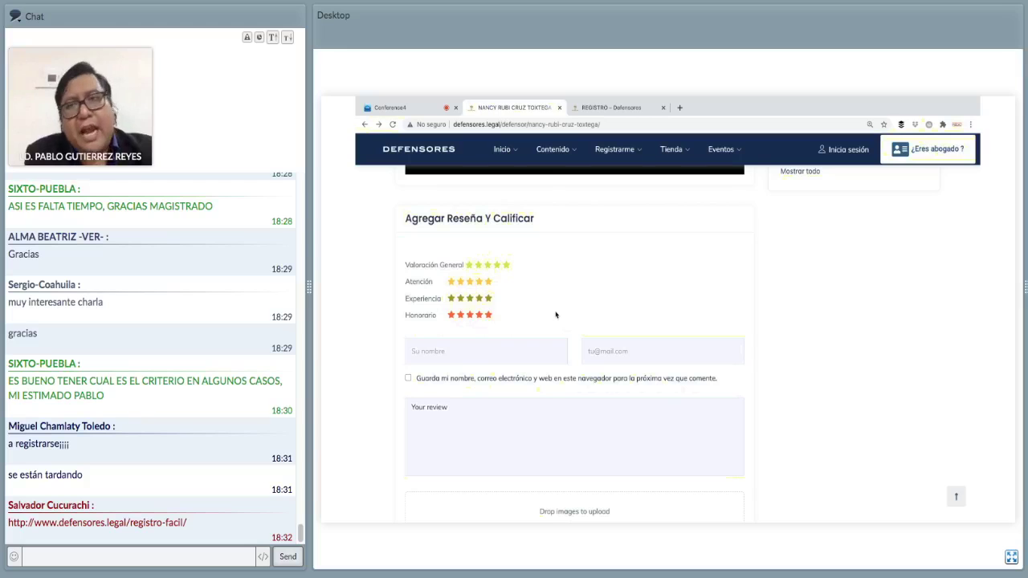
Go back to the defender search results and open the Veracruz Fiscal profile with the motto "¡Simplemente Ejecuta!"
scroll(556, 315, "down", 4)
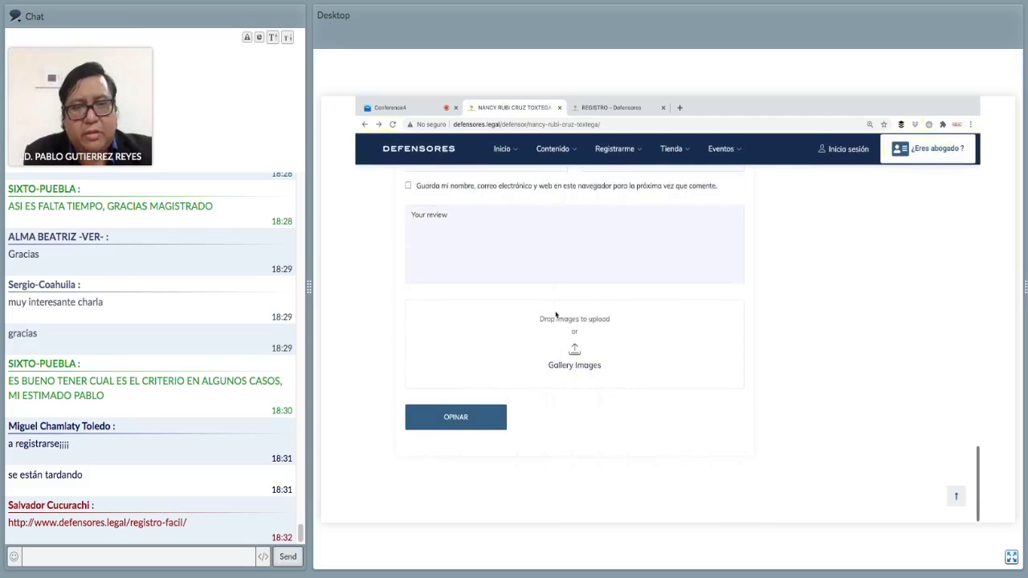
scroll(556, 314, "up", 10)
scroll(556, 315, "up", 10)
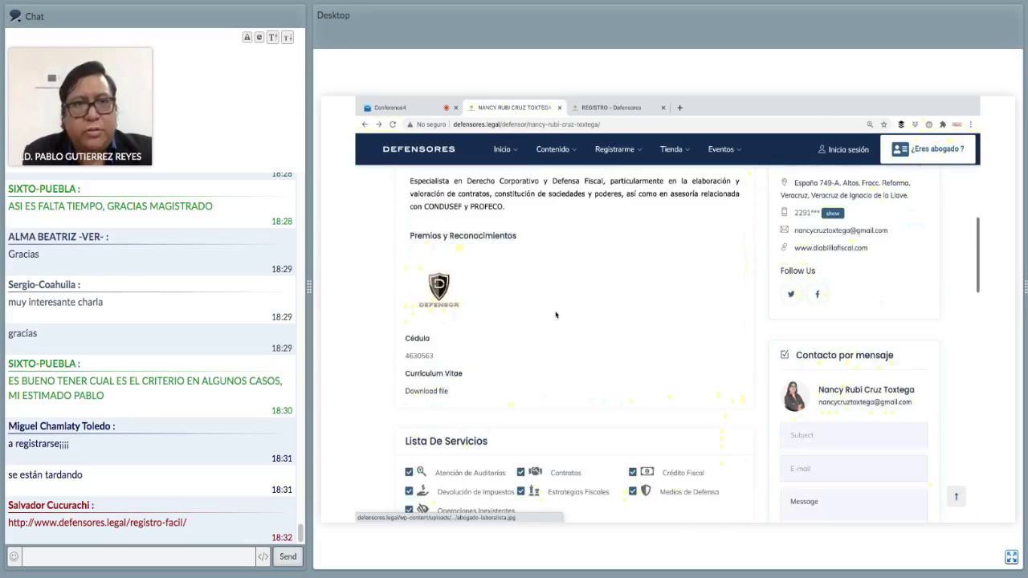
key("alt+Left")
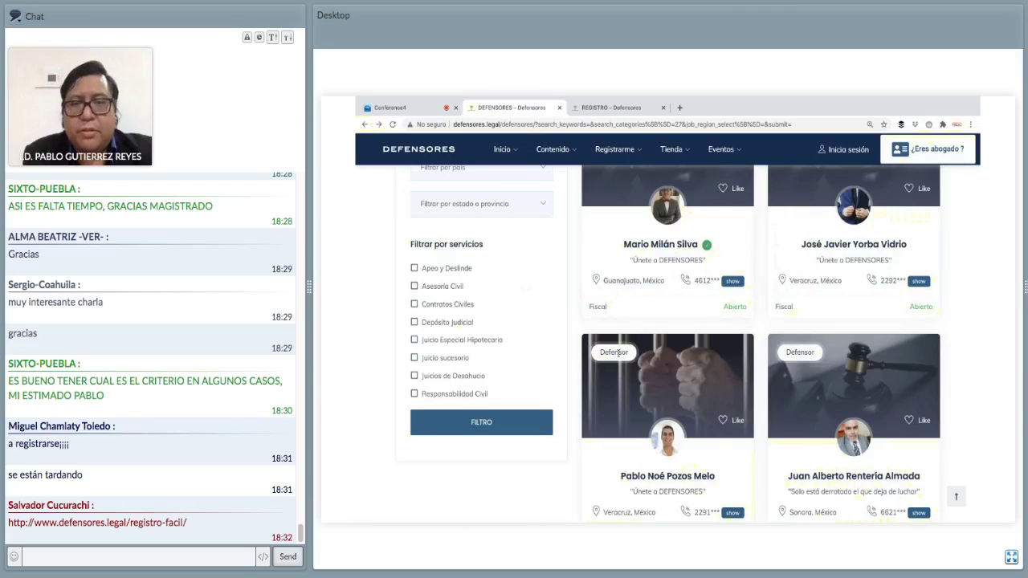
scroll(619, 357, "down", 2)
scroll(619, 356, "down", 6)
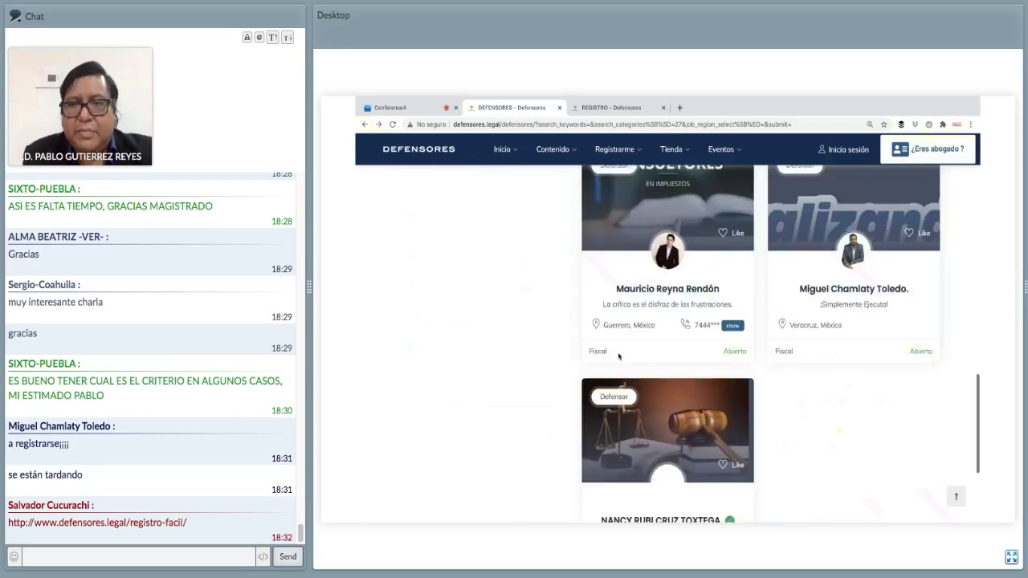
left_click(819, 223)
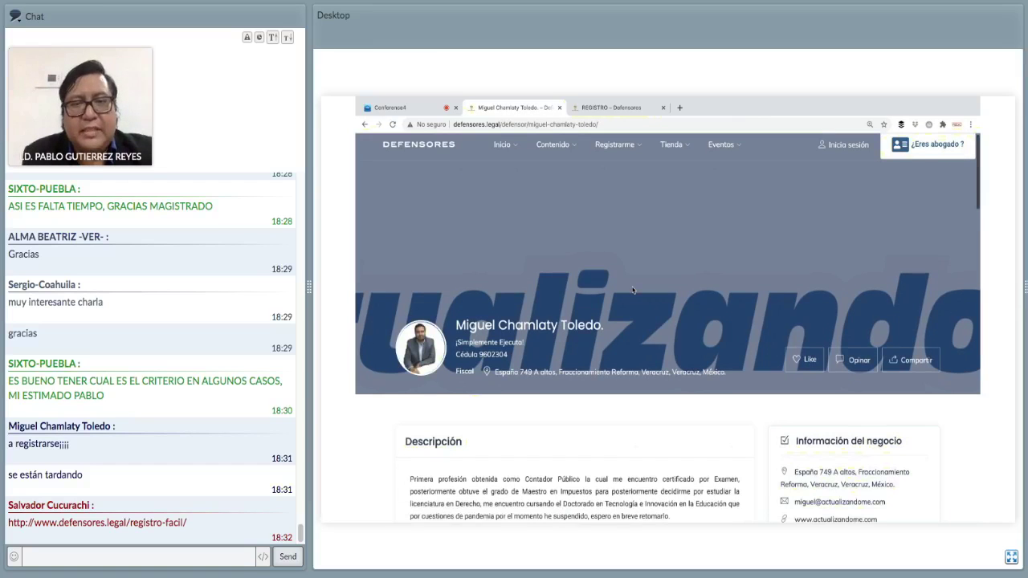
Examine the profile's description, business information, contact form, awards and list of services
scroll(633, 291, "down", 5)
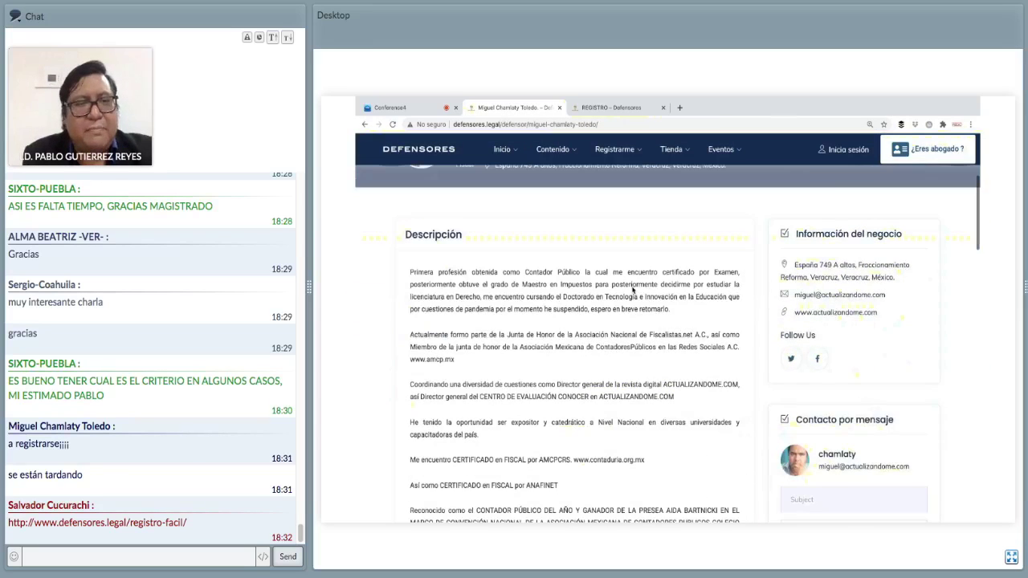
scroll(633, 291, "down", 6)
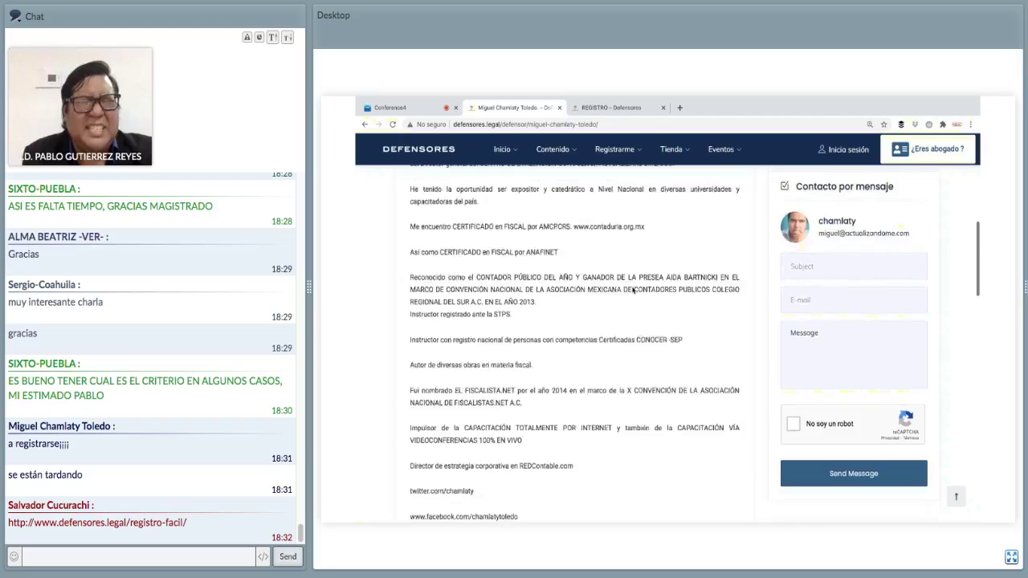
scroll(633, 291, "down", 3)
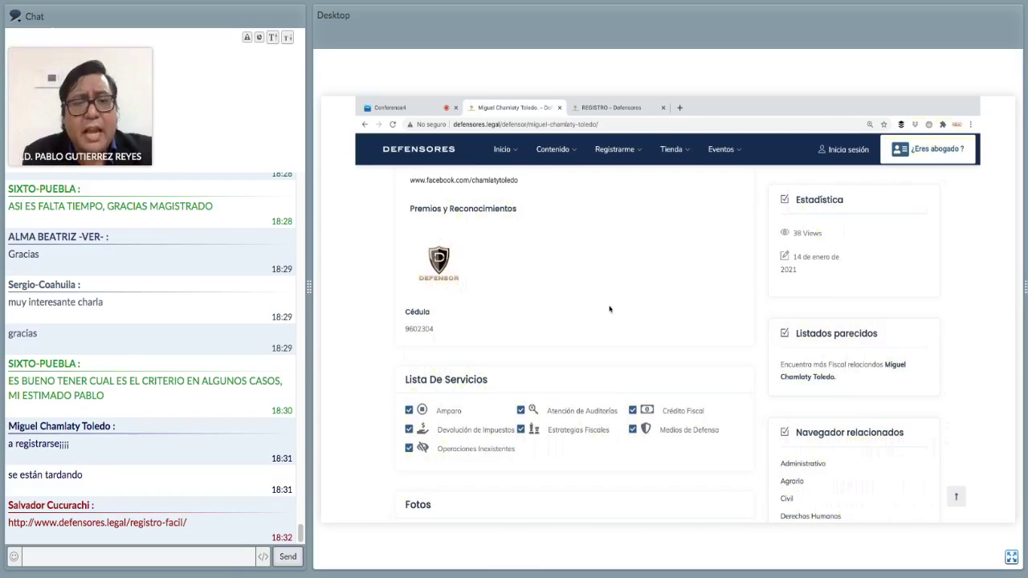
scroll(609, 309, "down", 1)
scroll(610, 309, "down", 5)
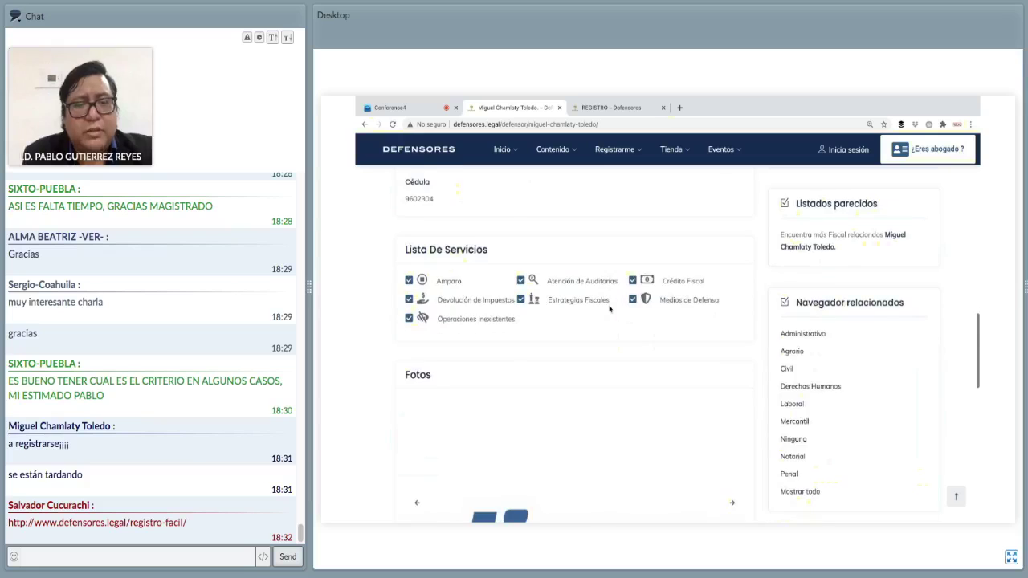
scroll(610, 310, "down", 2)
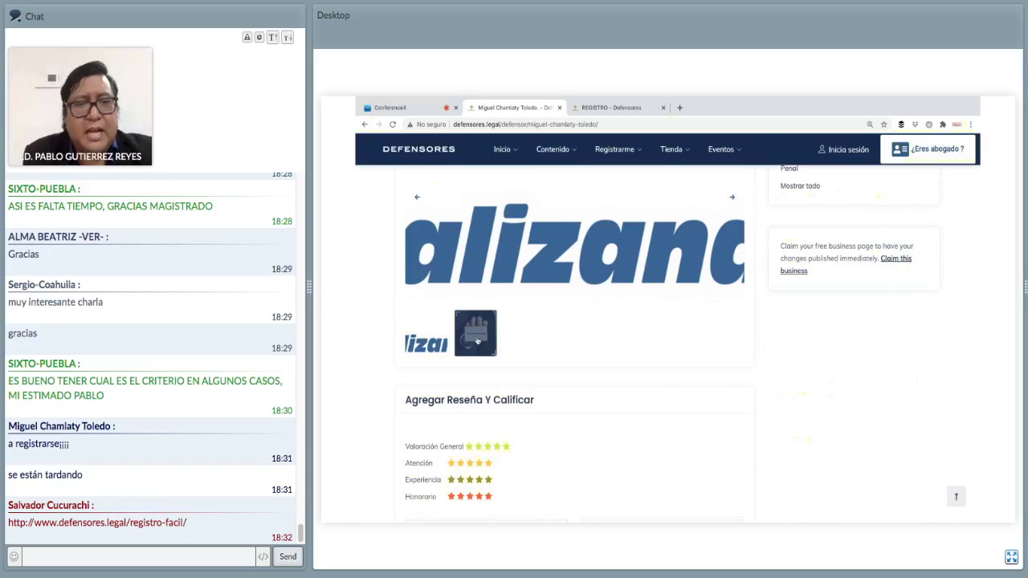
Show the business card photo in the profile's gallery and review the rating form and the rest of the profile
left_click(477, 341)
scroll(478, 340, "up", 2)
scroll(443, 378, "down", 2)
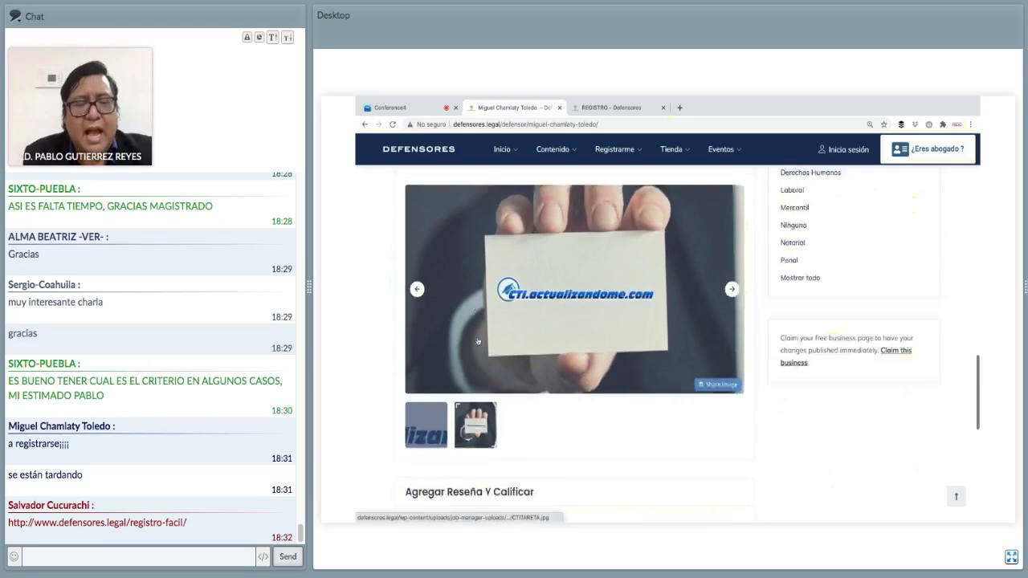
scroll(513, 381, "down", 3)
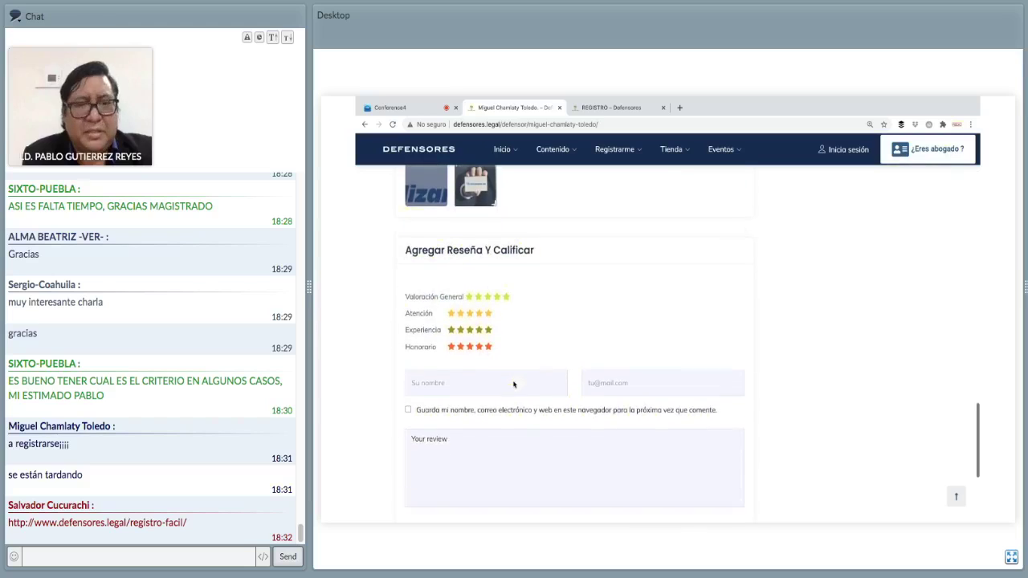
scroll(507, 303, "down", 1)
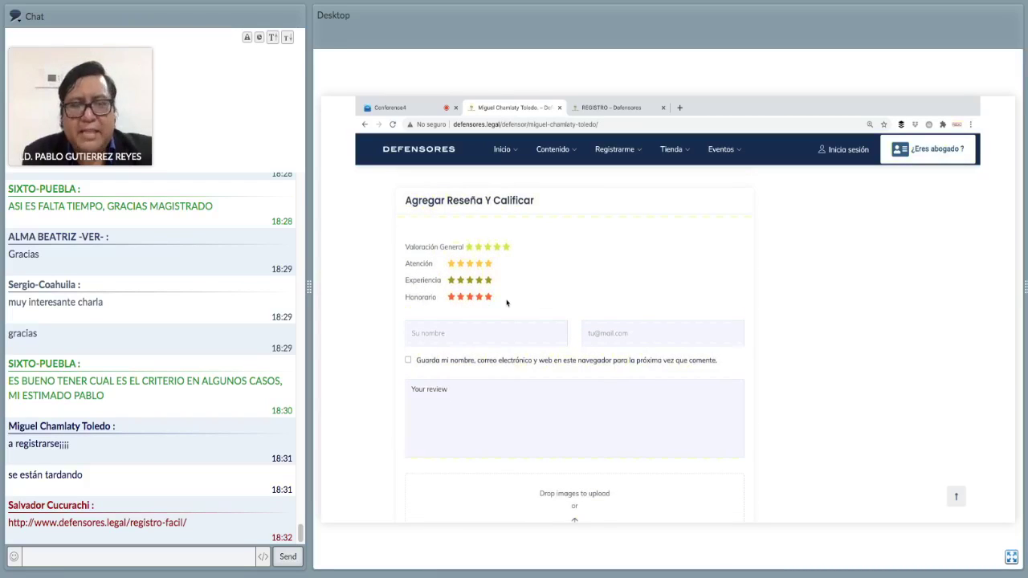
scroll(507, 297, "down", 1)
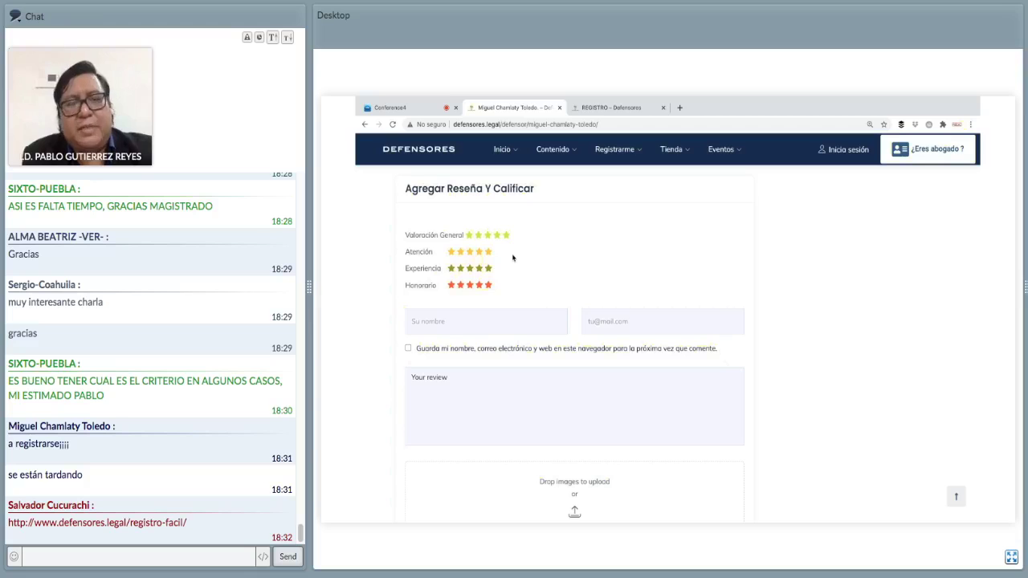
scroll(512, 257, "up", 10)
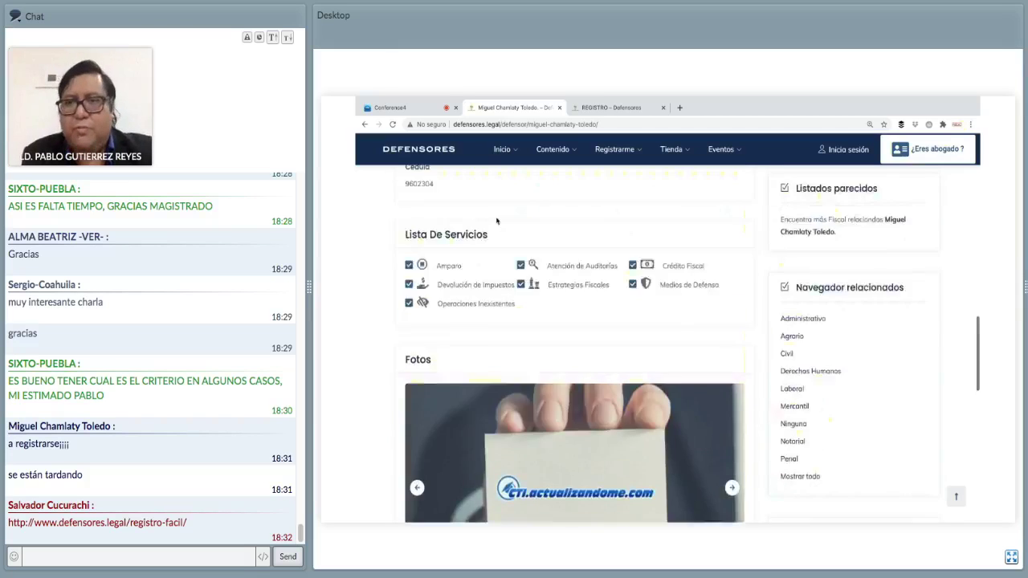
scroll(496, 219, "up", 10)
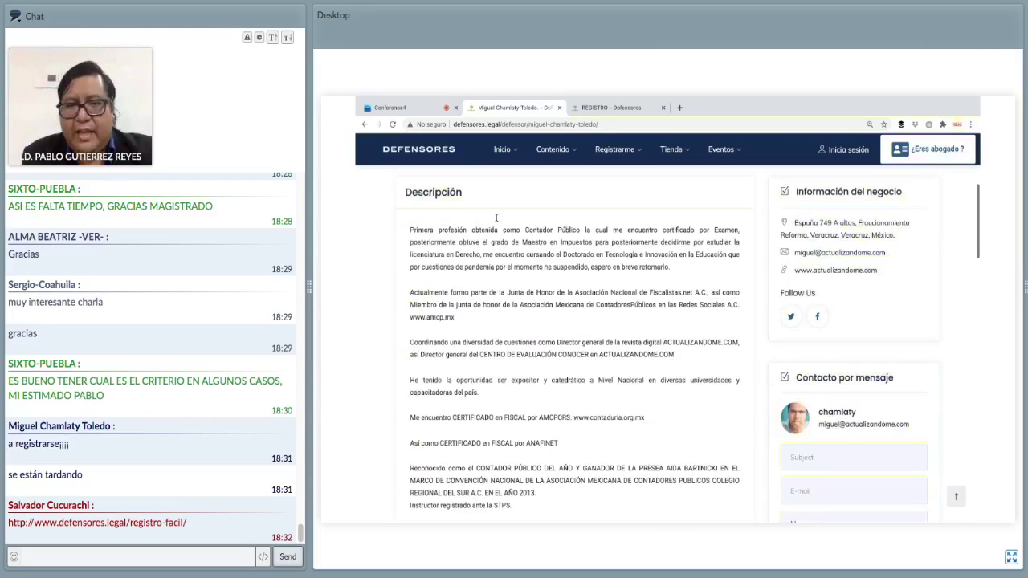
scroll(496, 221, "up", 4)
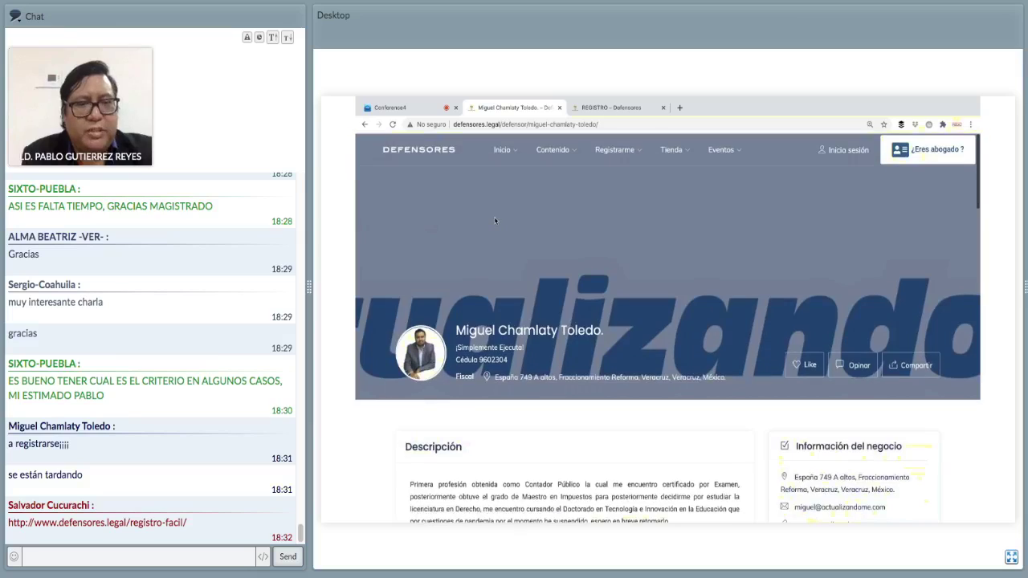
scroll(495, 220, "down", 10)
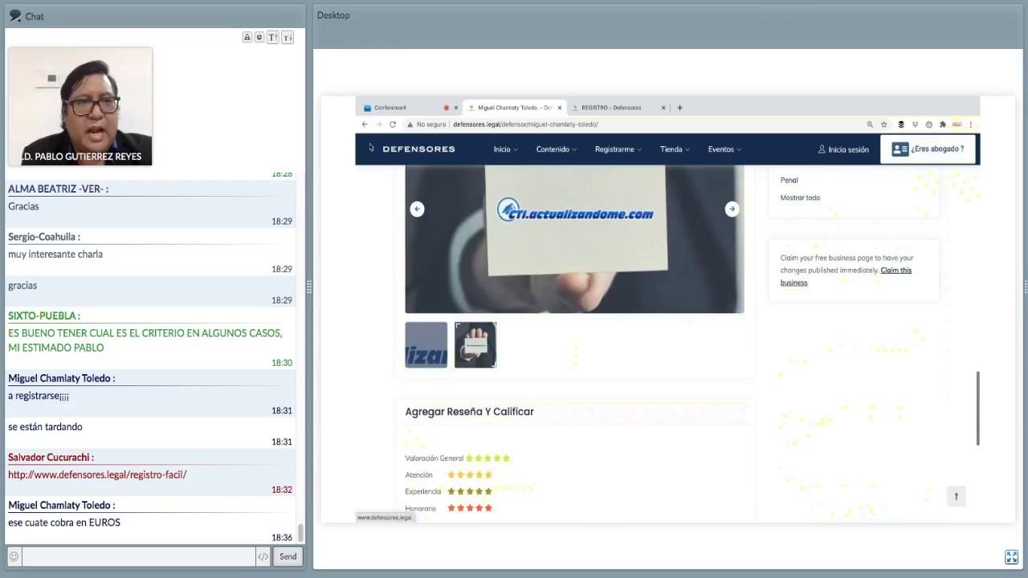
Return to the defender search results and load more listings at the end of the list
left_click(363, 125)
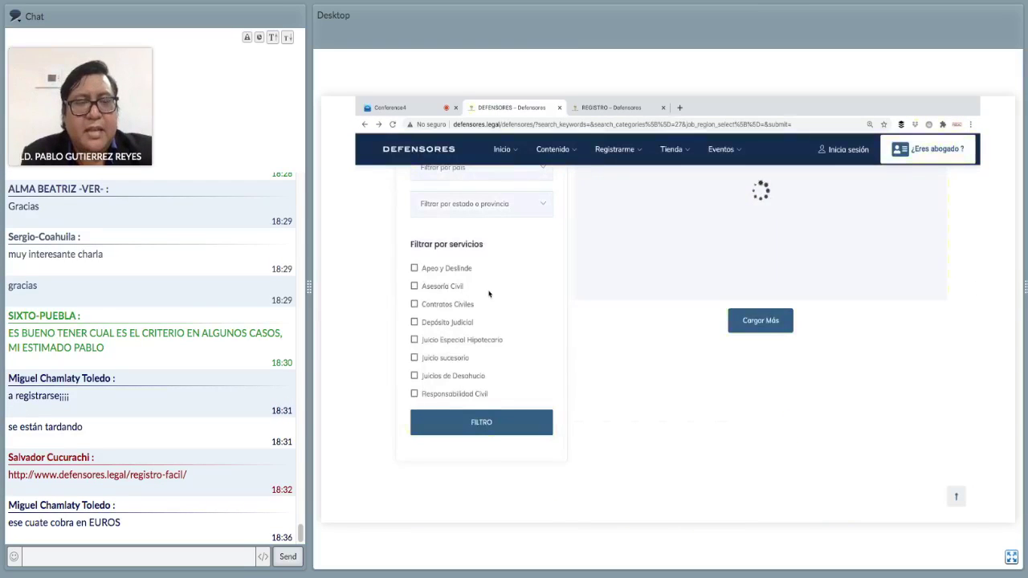
scroll(801, 361, "down", 5)
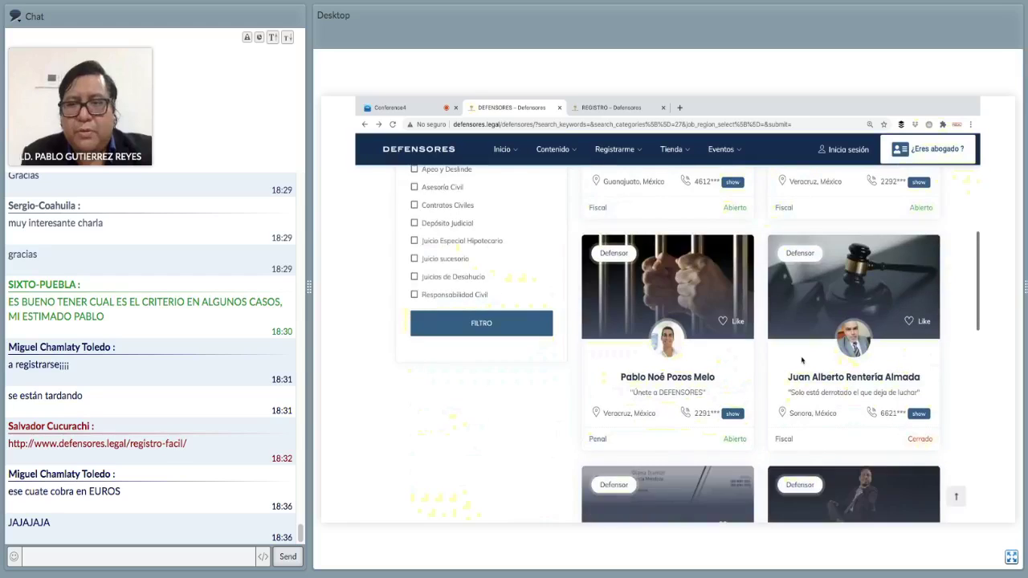
scroll(802, 361, "down", 6)
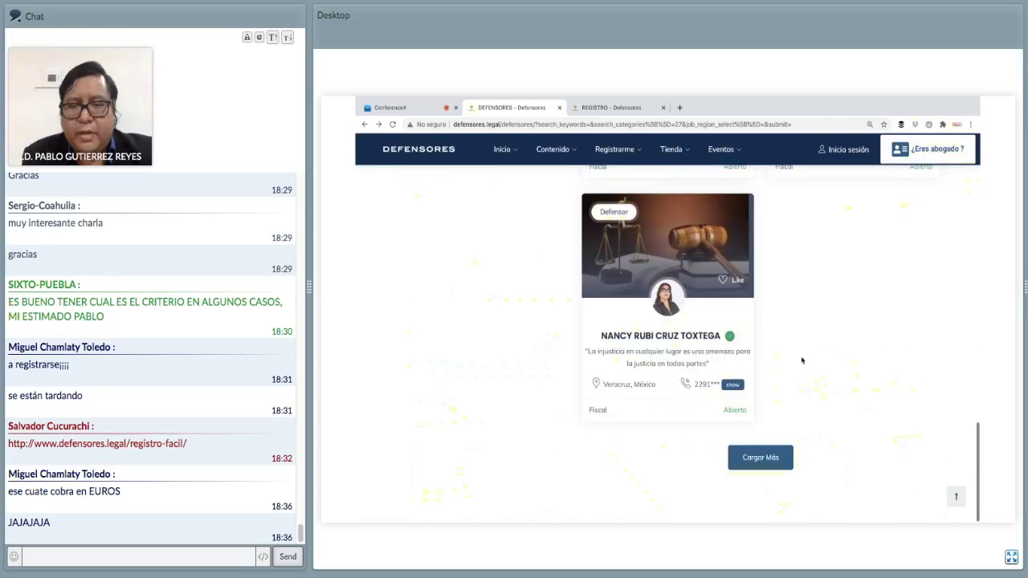
left_click(769, 460)
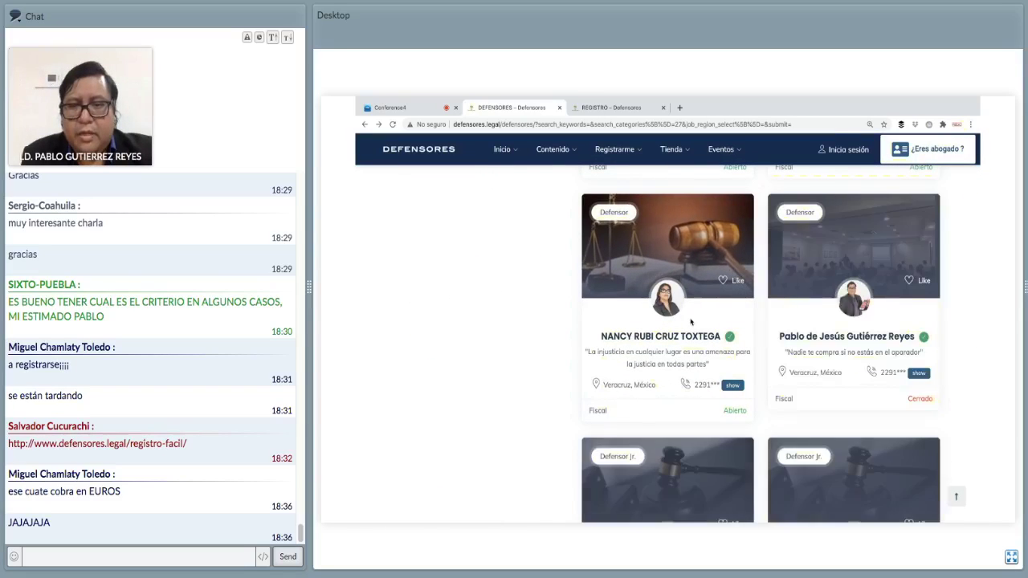
scroll(691, 323, "down", 2)
scroll(685, 322, "up", 15)
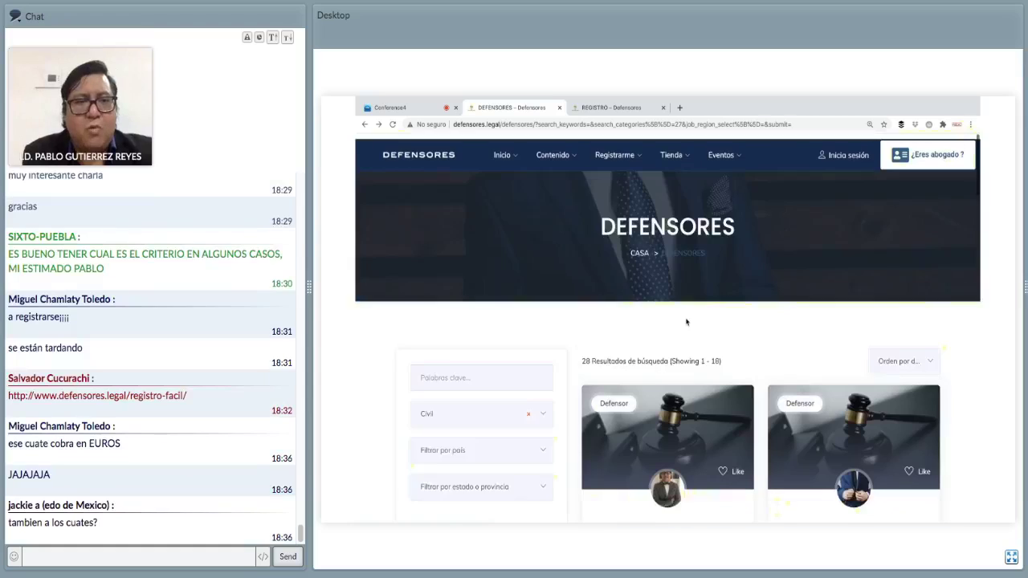
Clear the Civil subject filter and search the defenders by the keyword "asesoría civil"
left_click(446, 369)
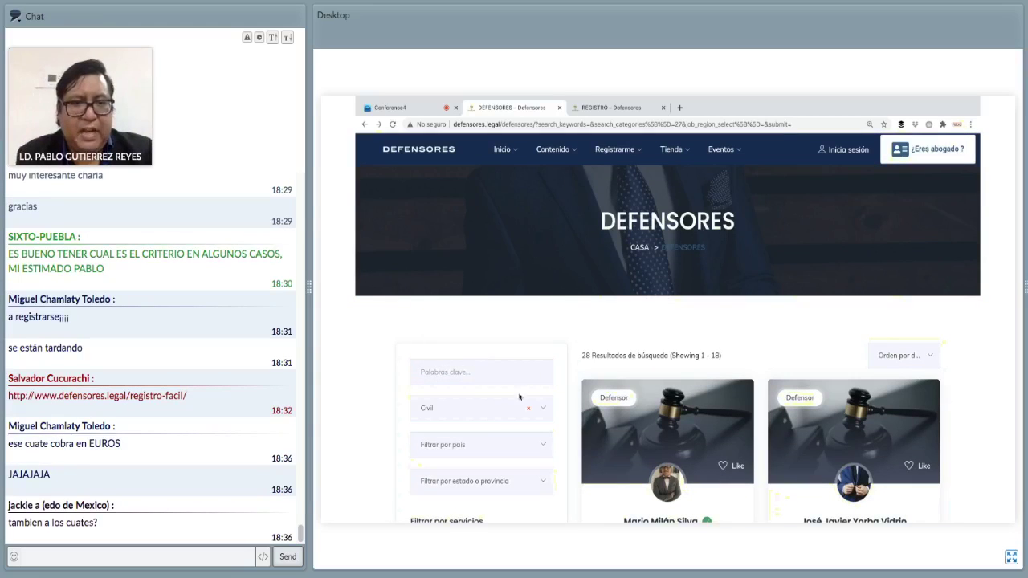
left_click(526, 408)
left_click(527, 408)
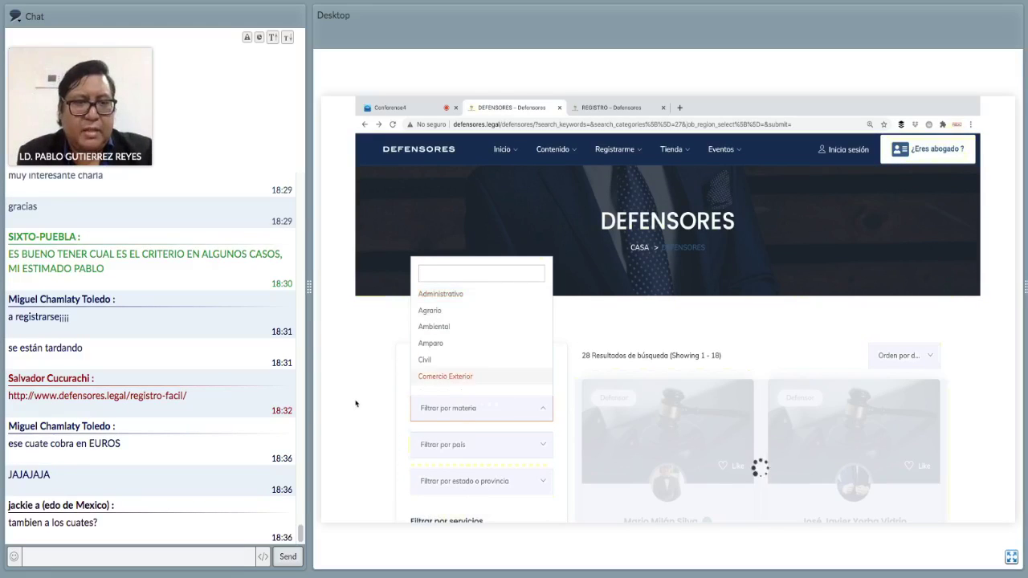
left_click(422, 372)
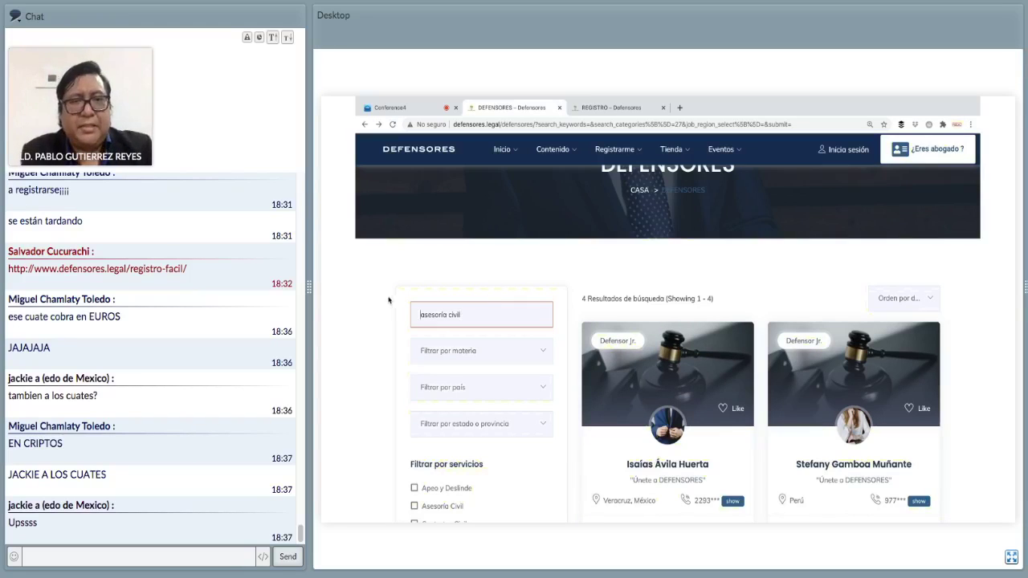
Replace the search keyword with "divorcio" and check the results area
left_click_drag(476, 315, 393, 309)
type("divorci")
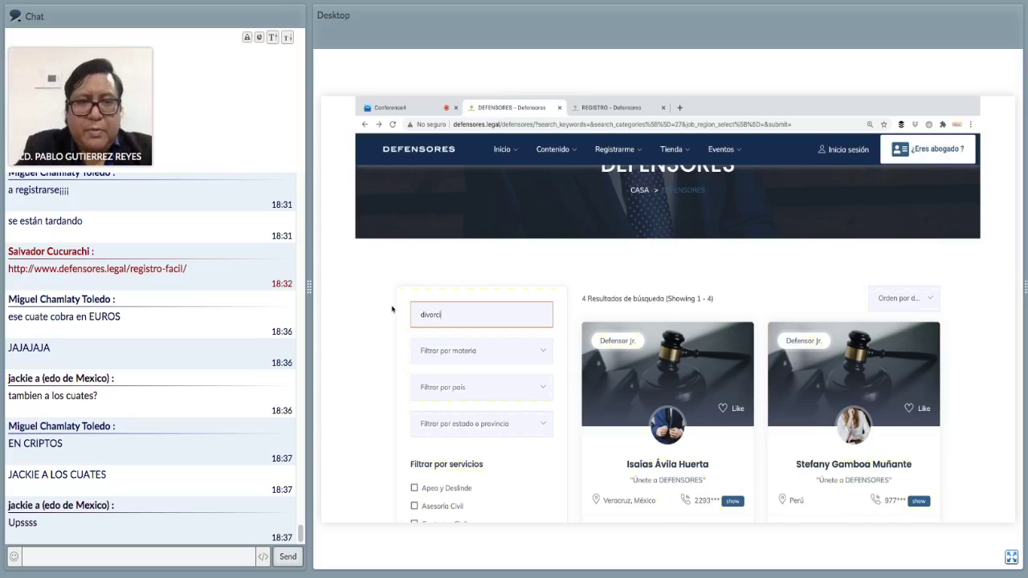
type("o")
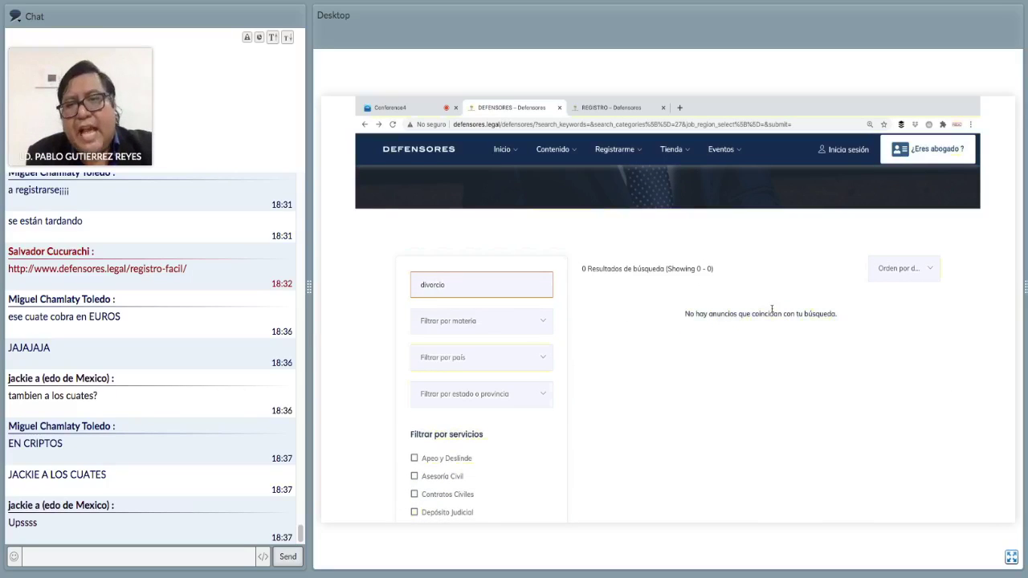
left_click_drag(685, 319, 816, 327)
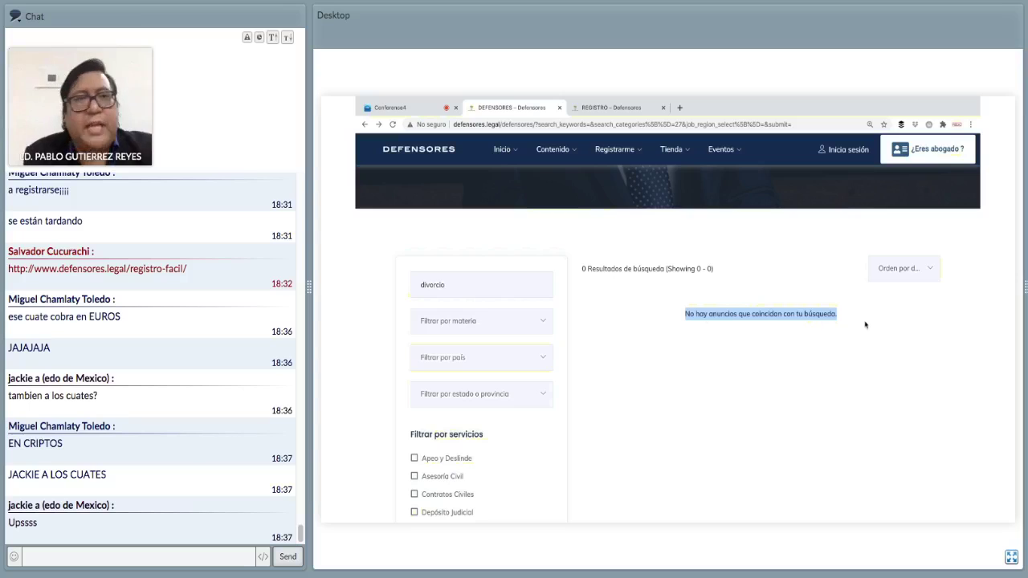
left_click(517, 285)
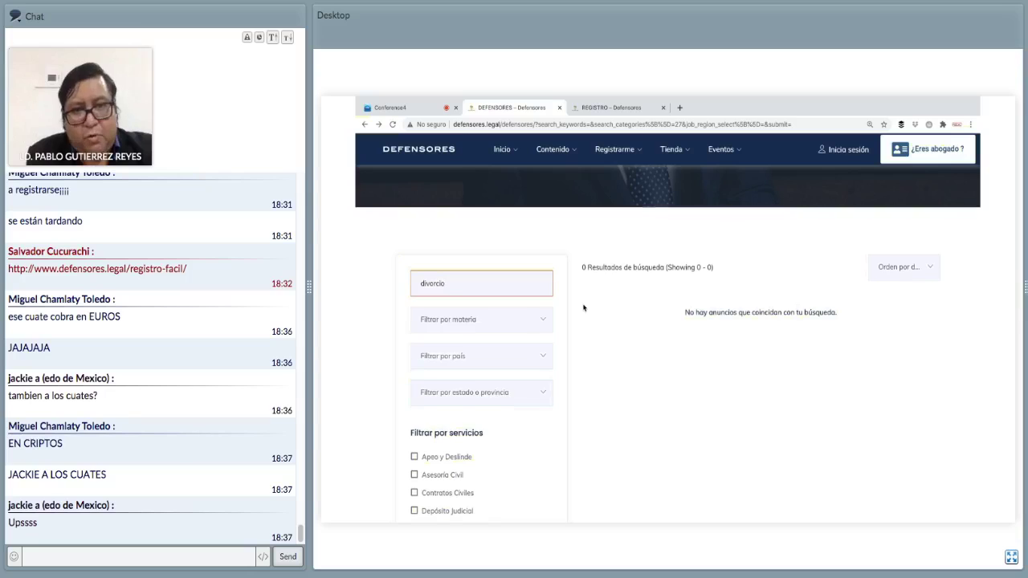
scroll(584, 308, "down", 1)
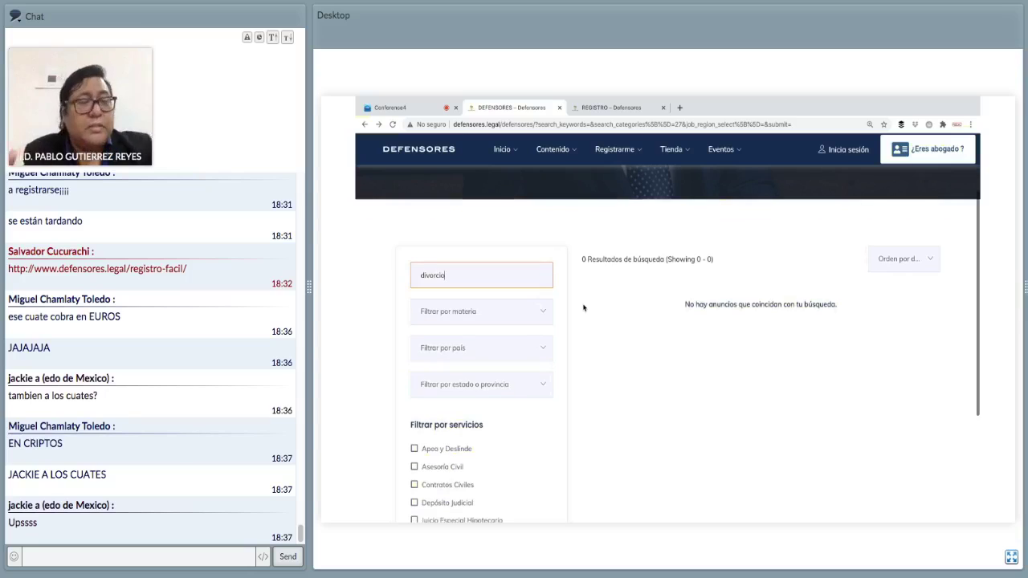
Examine the legal subjects offered by the "Filtrar por materia" filter without choosing one
left_click(543, 313)
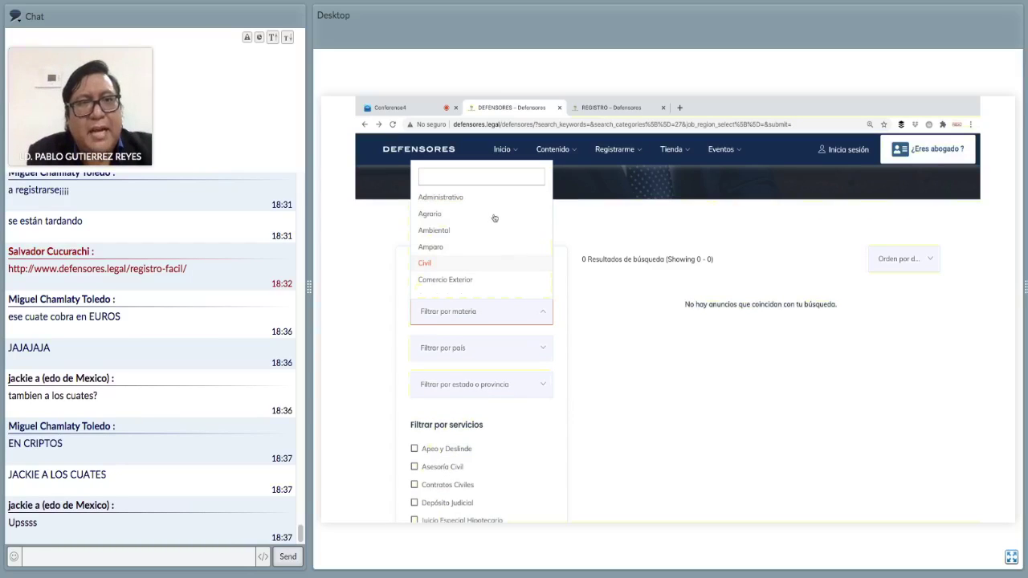
scroll(478, 210, "down", 1)
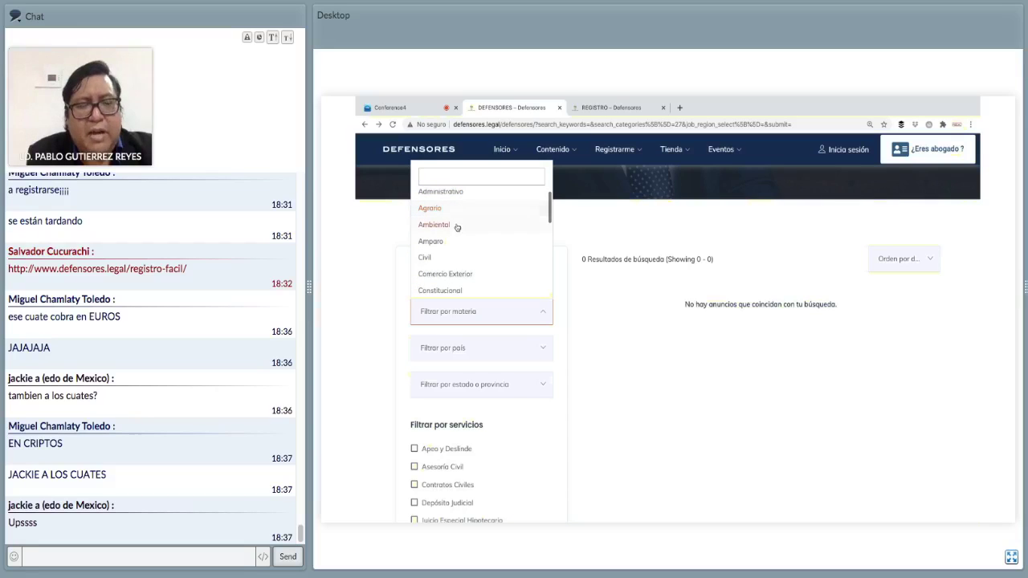
scroll(460, 262, "down", 3)
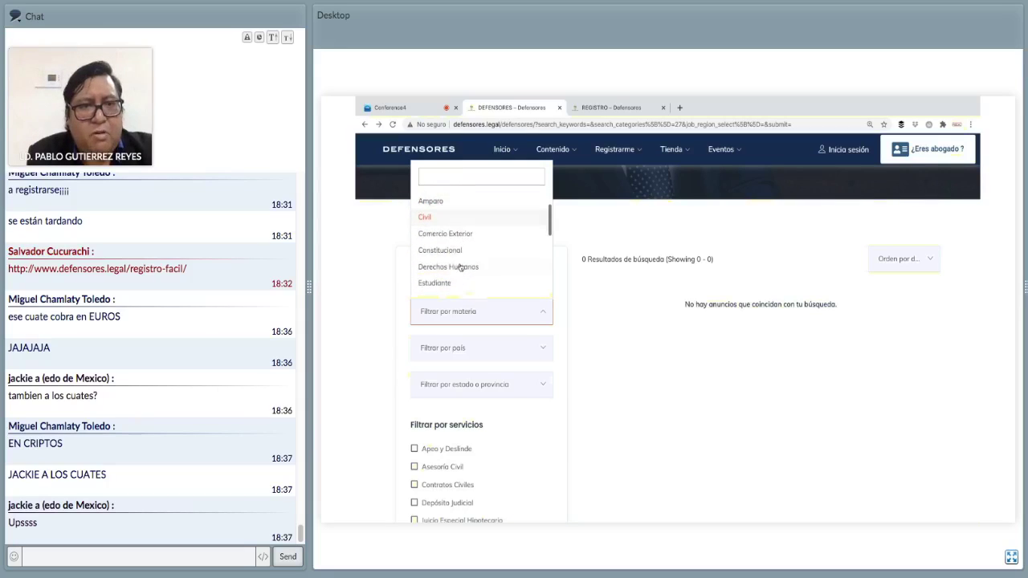
scroll(460, 268, "down", 1)
scroll(461, 268, "up", 2)
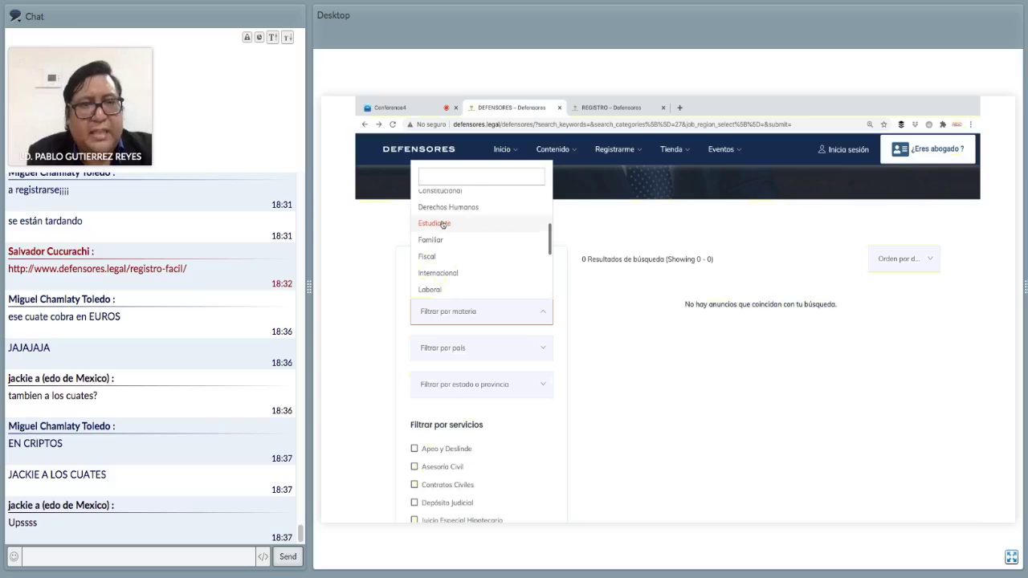
scroll(470, 253, "down", 6)
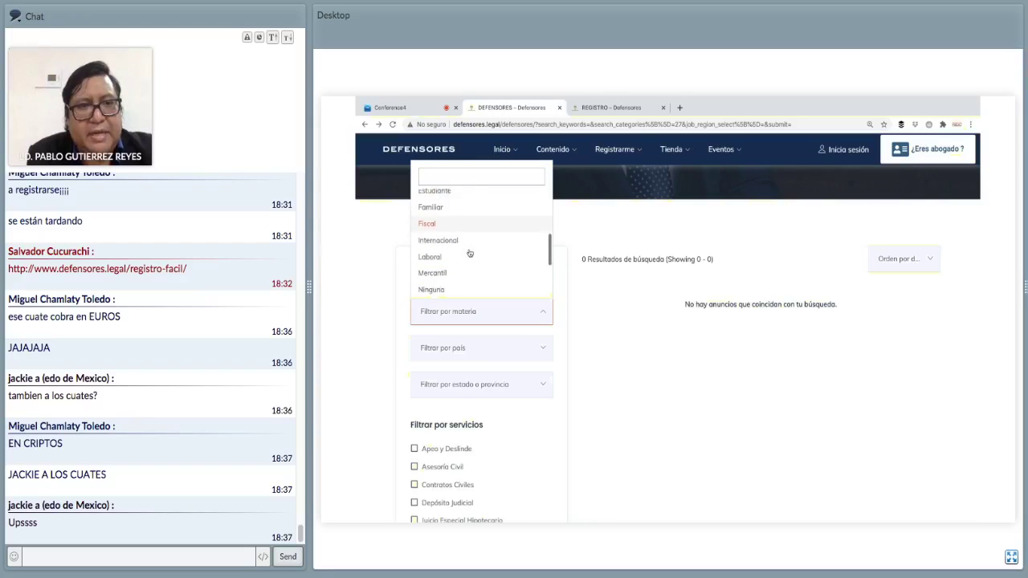
scroll(470, 253, "down", 1)
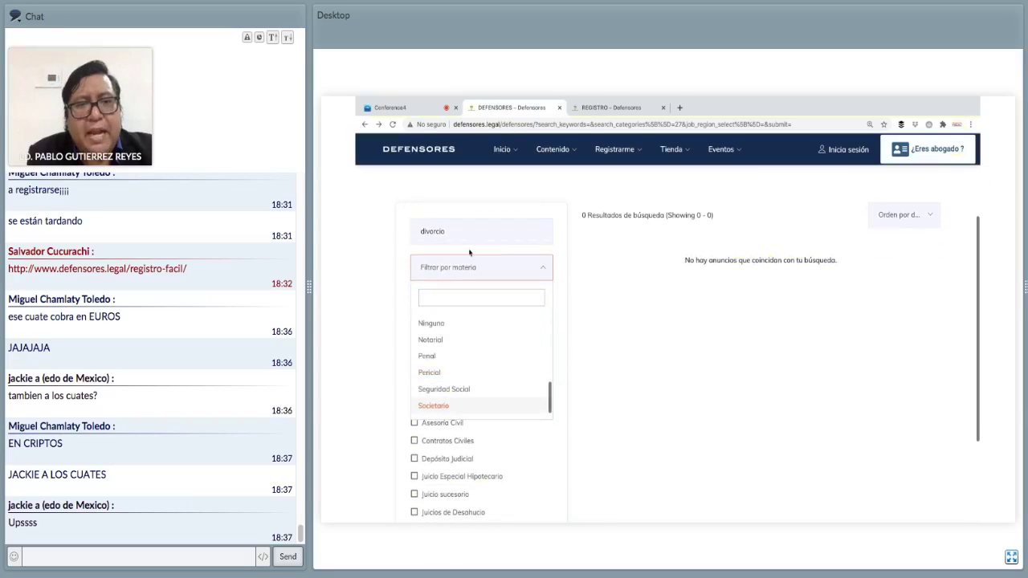
scroll(593, 295, "up", 3)
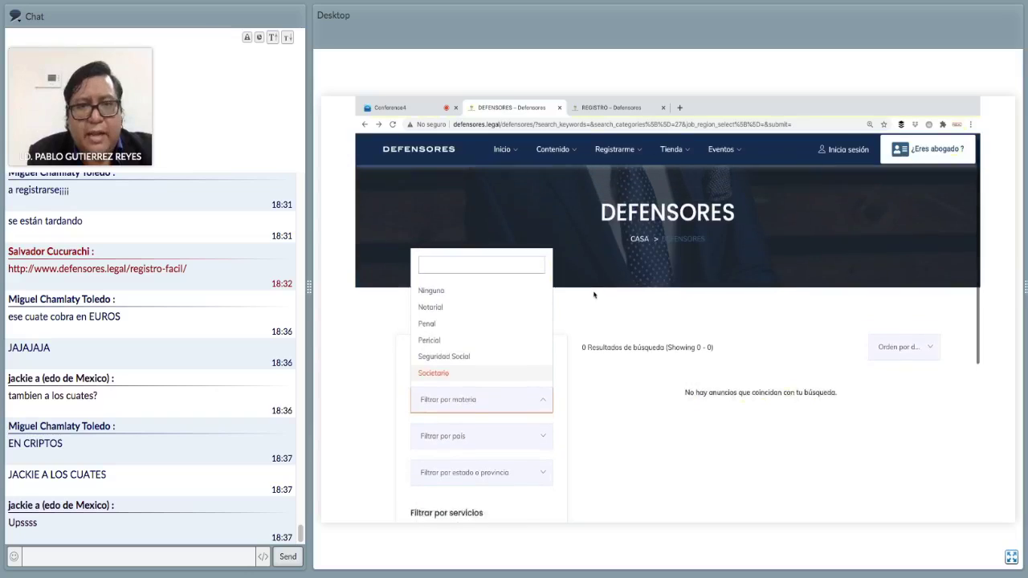
left_click(671, 366)
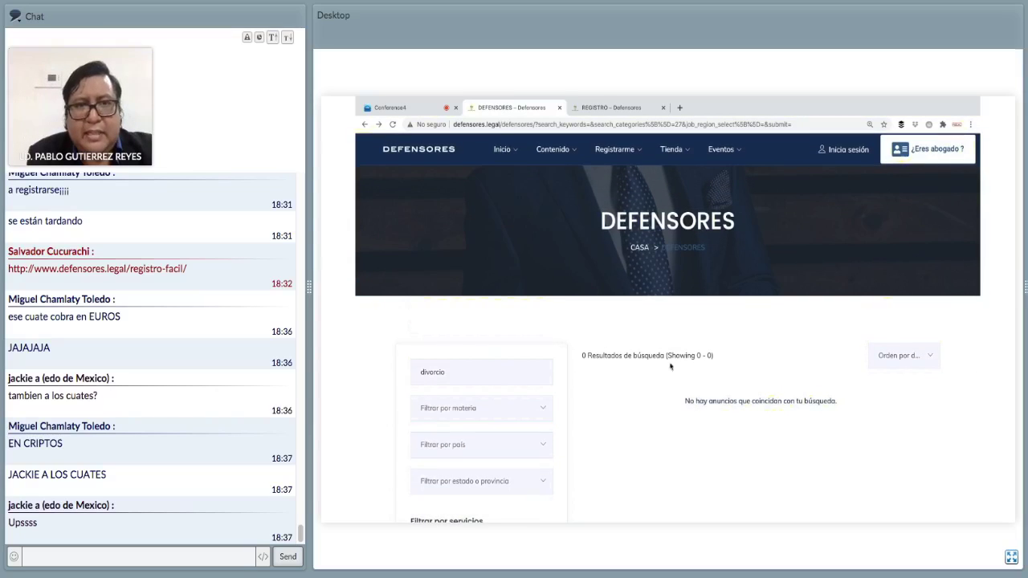
Open the registration page for lawyers and examine the username, e-mail and password fields of its account form
left_click(497, 156)
mouse_move(628, 161)
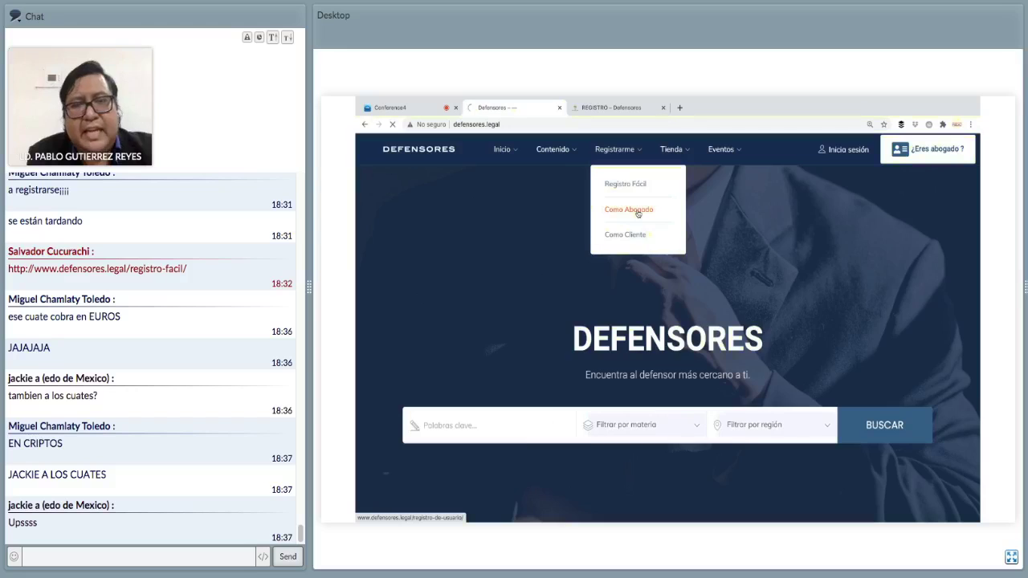
left_click(638, 213)
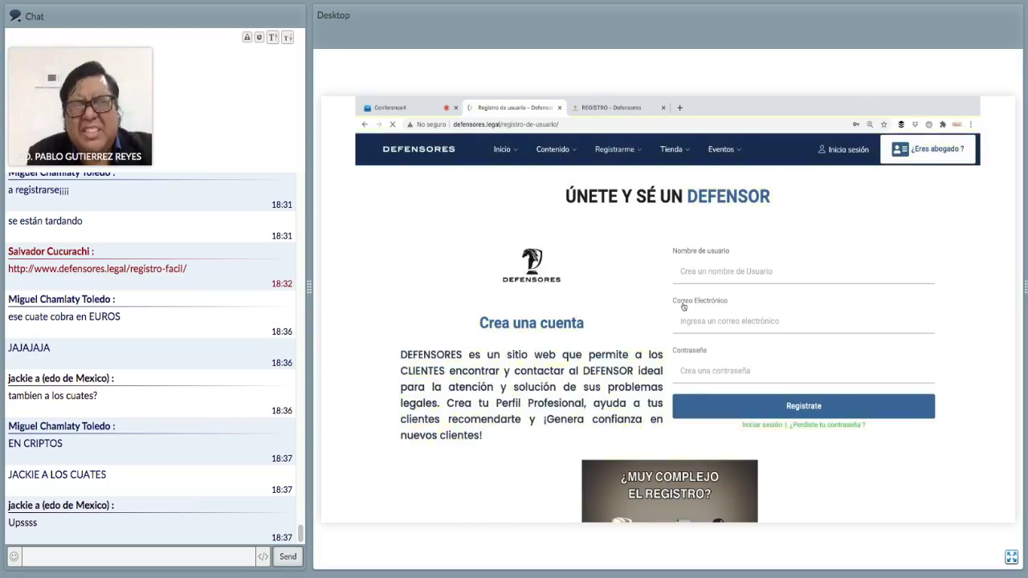
scroll(684, 307, "down", 3)
scroll(683, 306, "up", 3)
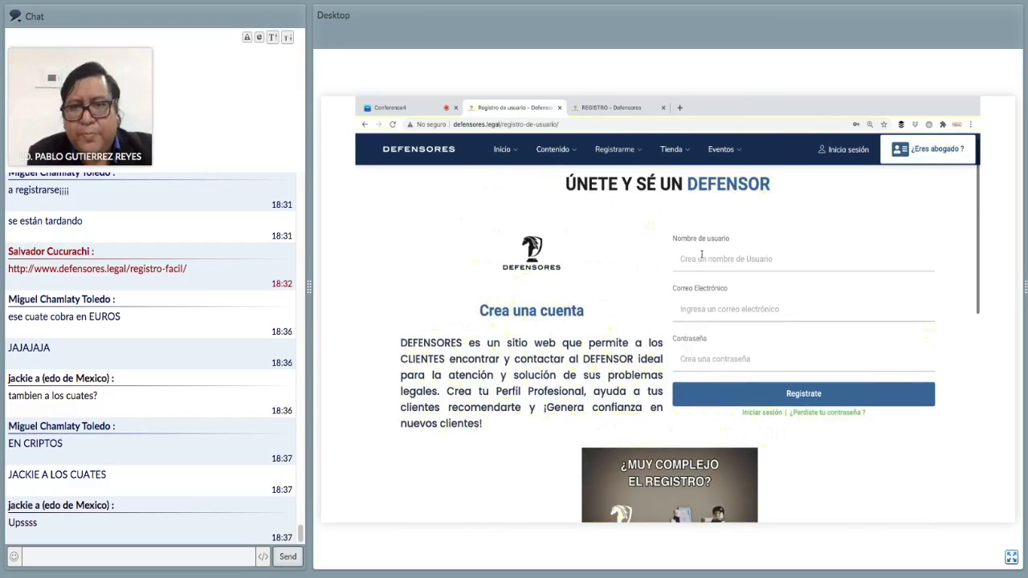
left_click(703, 255)
left_click(813, 299)
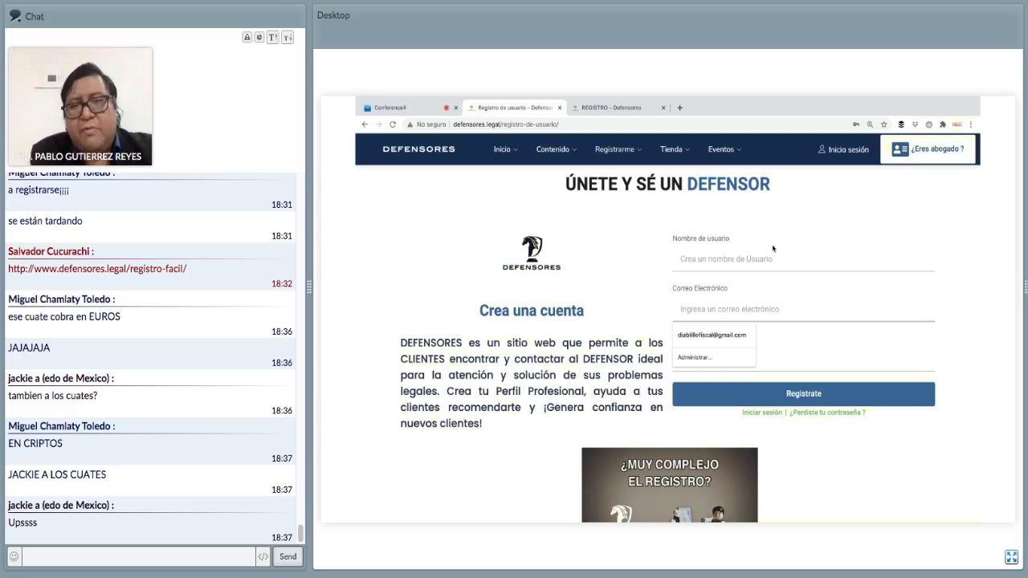
left_click(729, 241)
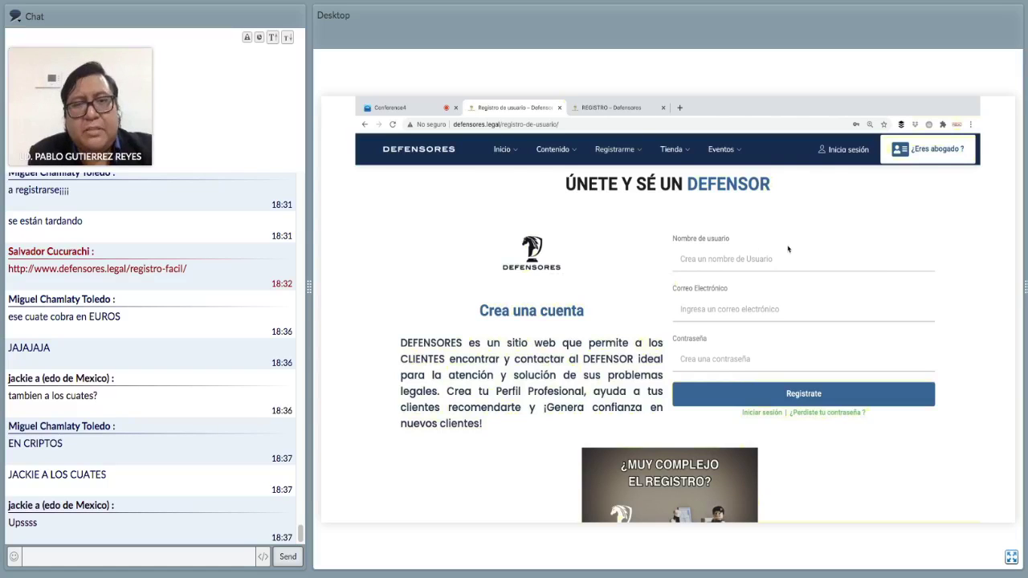
scroll(788, 249, "down", 3)
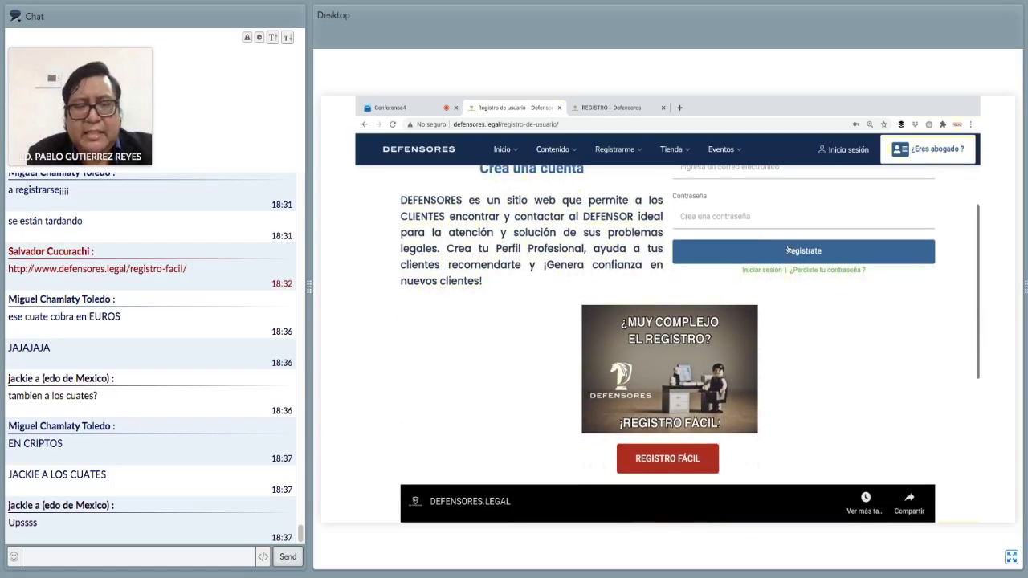
Open the Registro Fácil form and examine its fields from the name down to the country and submission
left_click(671, 458)
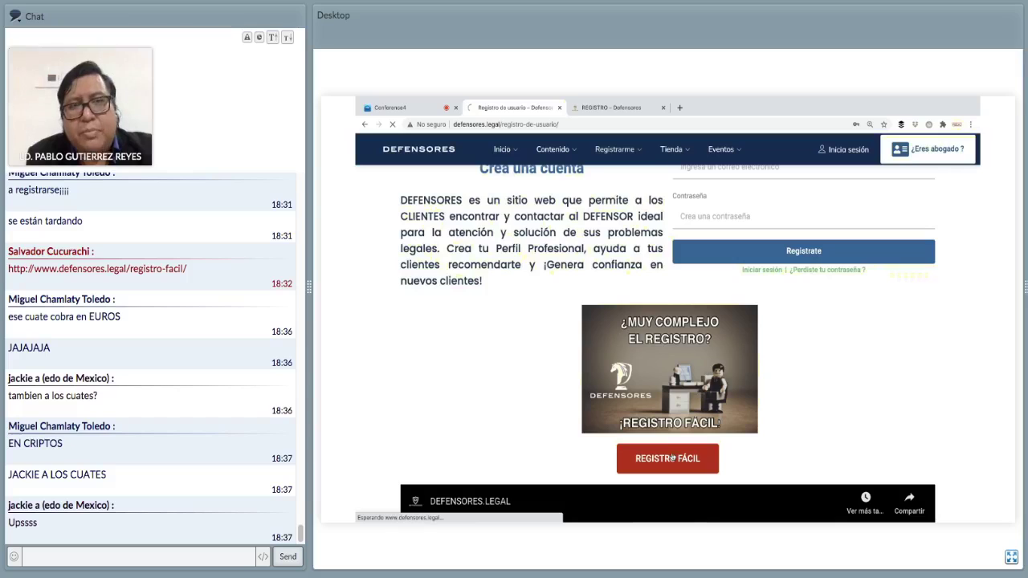
mouse_move(625, 160)
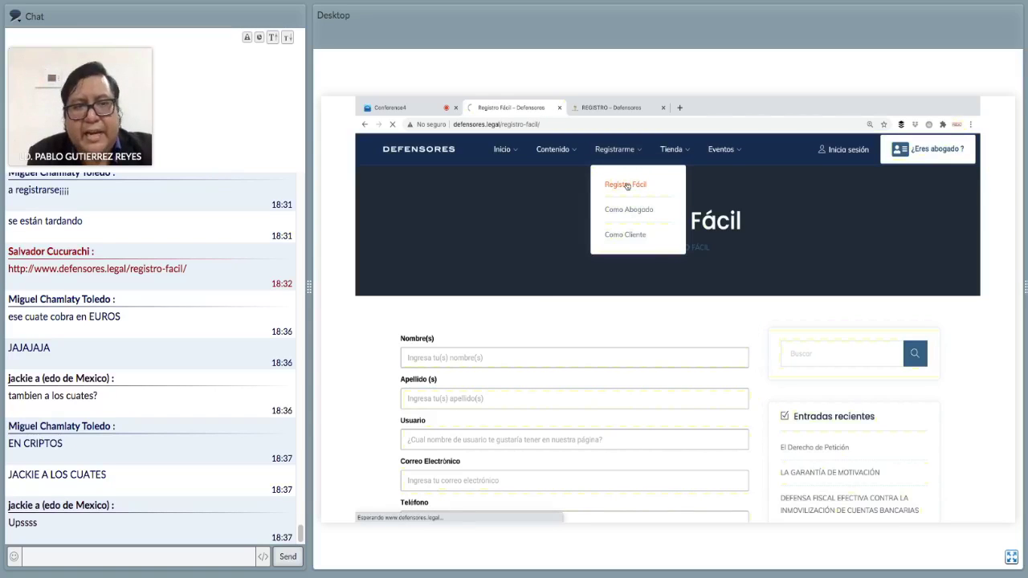
scroll(604, 264, "down", 1)
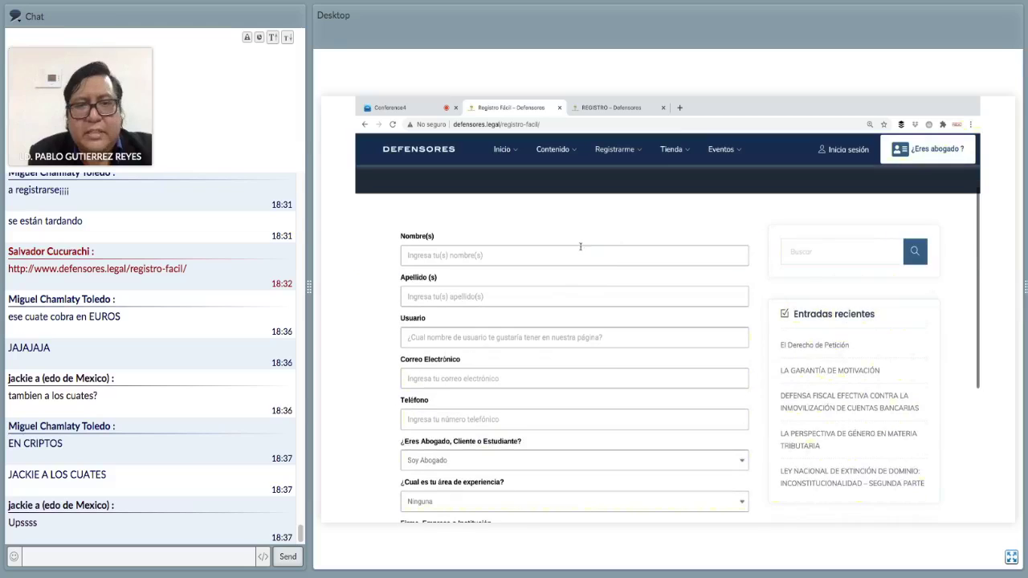
scroll(549, 305, "down", 1)
scroll(550, 304, "down", 2)
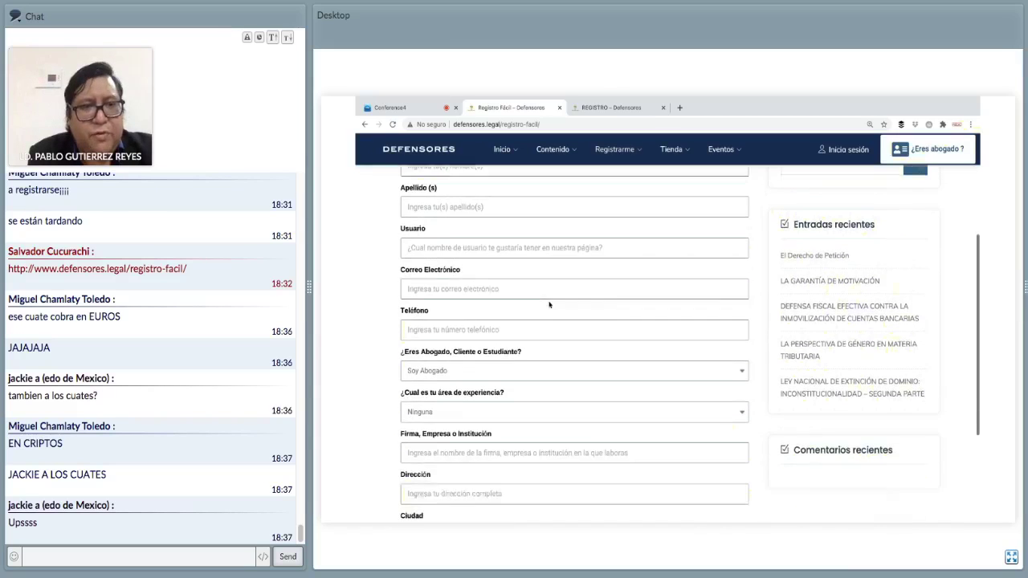
scroll(549, 305, "down", 2)
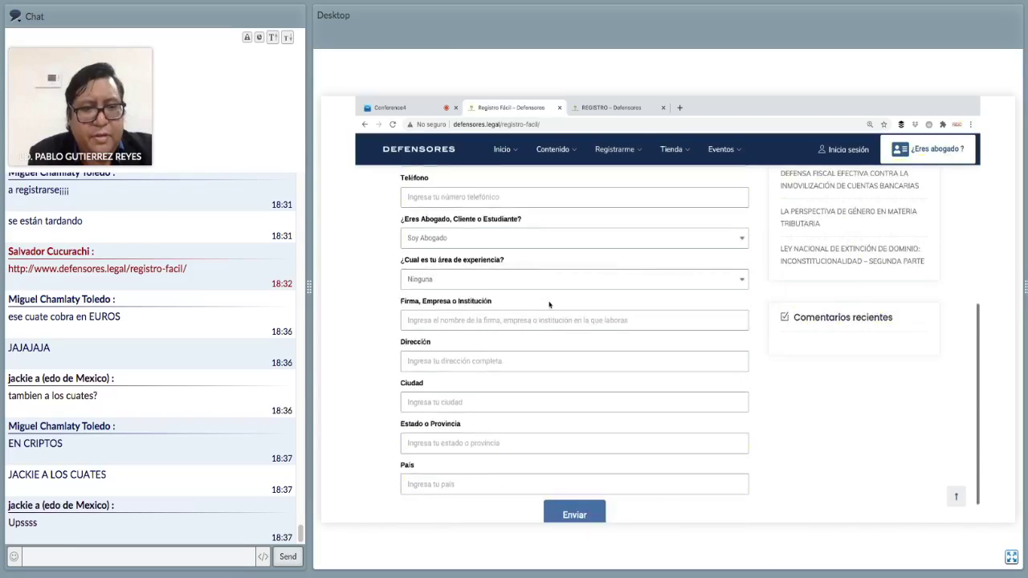
scroll(550, 305, "up", 4)
scroll(549, 302, "down", 1)
scroll(548, 301, "down", 3)
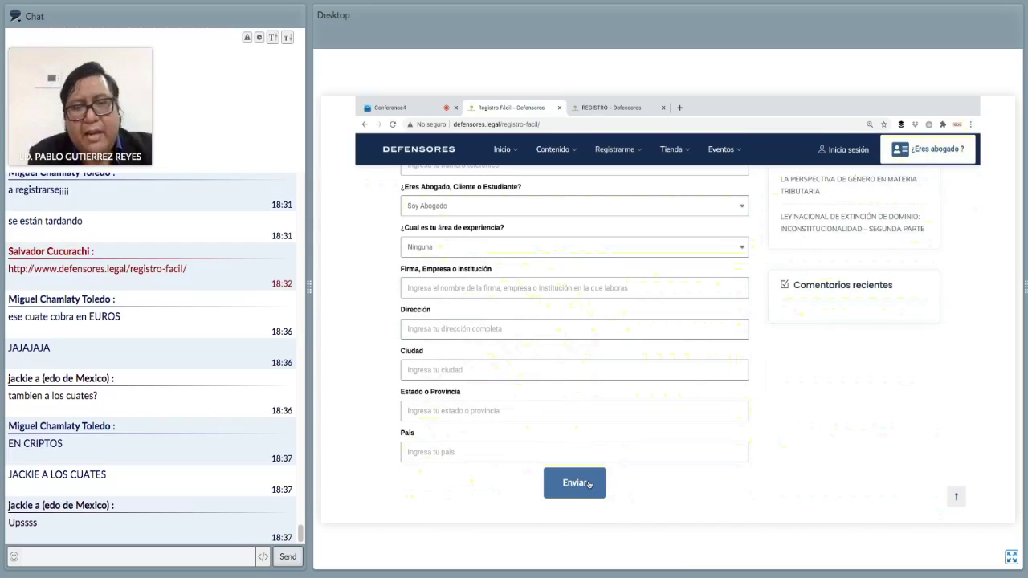
scroll(586, 415, "up", 4)
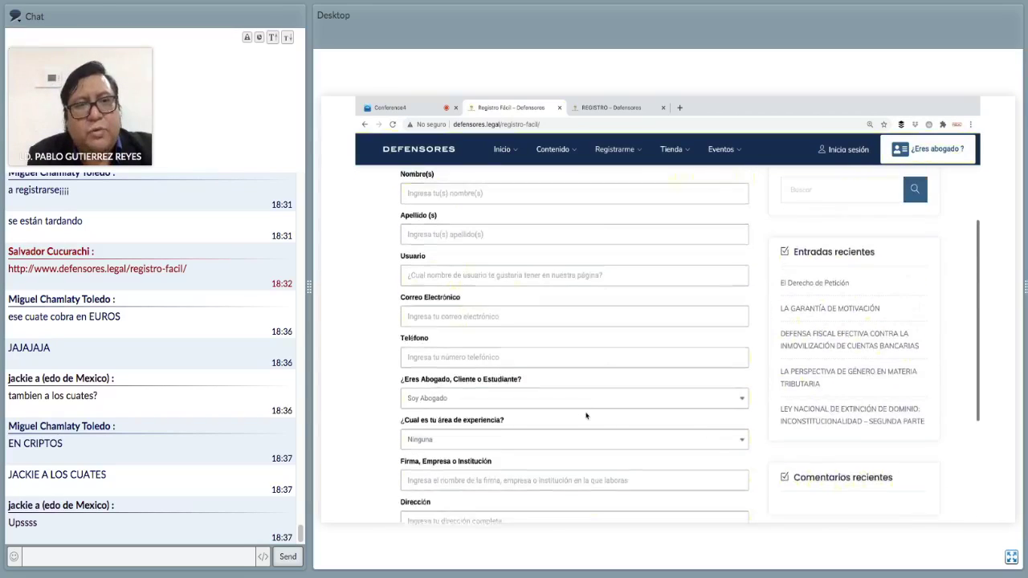
scroll(587, 415, "down", 1)
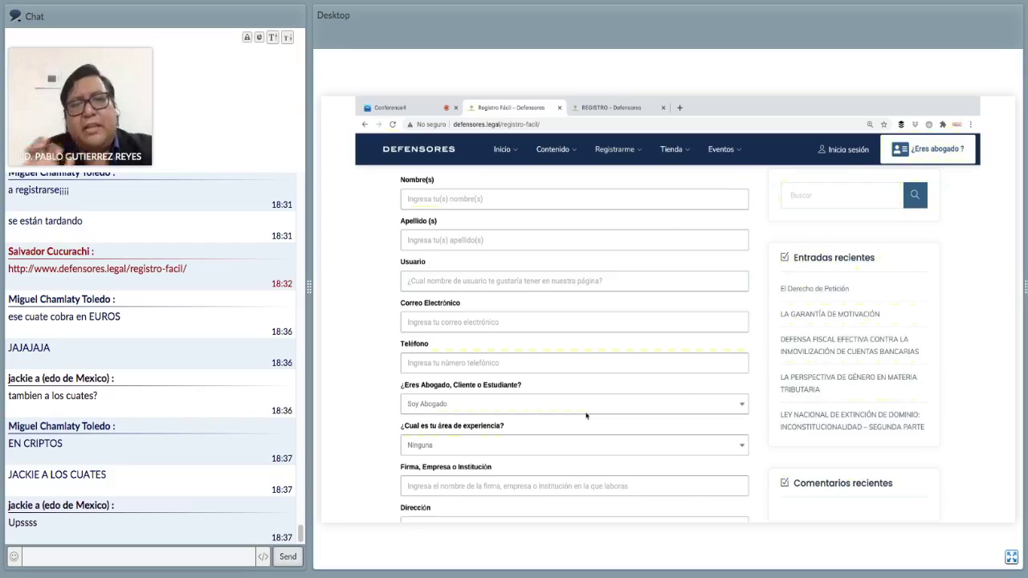
scroll(587, 415, "up", 3)
Open the Buscador de Abogados in a separate browser tab and run an unfiltered defender search
mouse_move(511, 157)
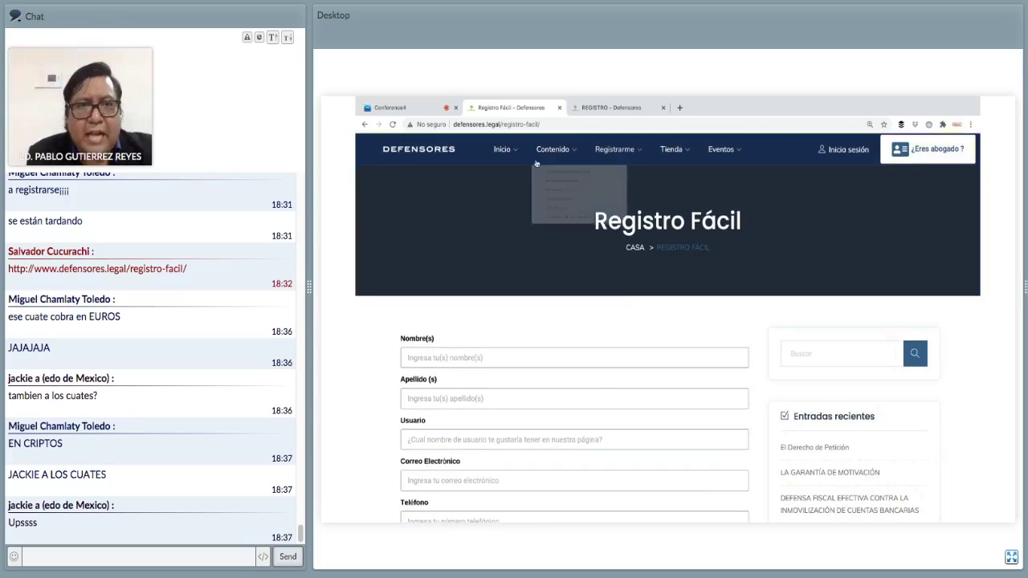
right_click(527, 179)
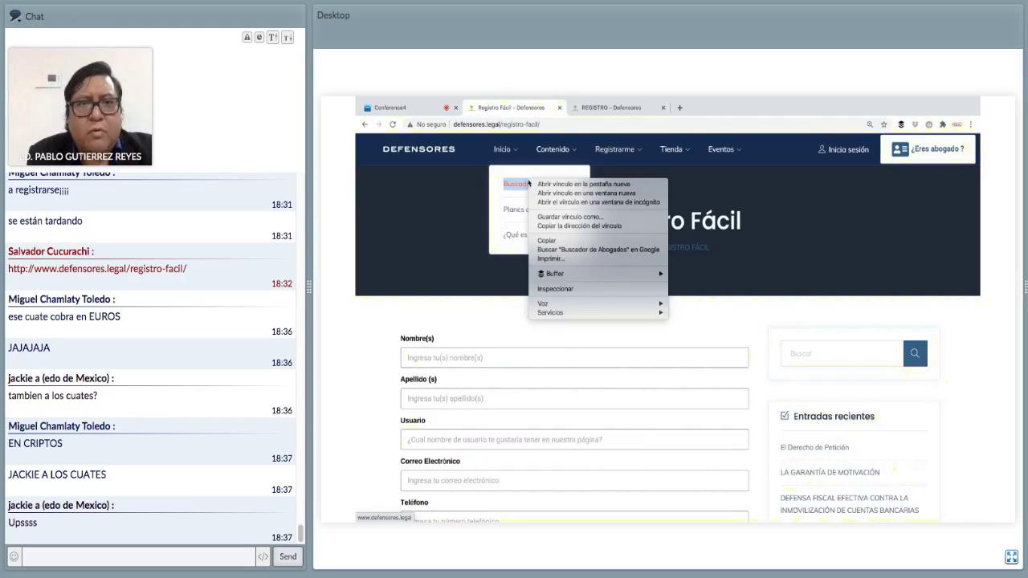
left_click(541, 186)
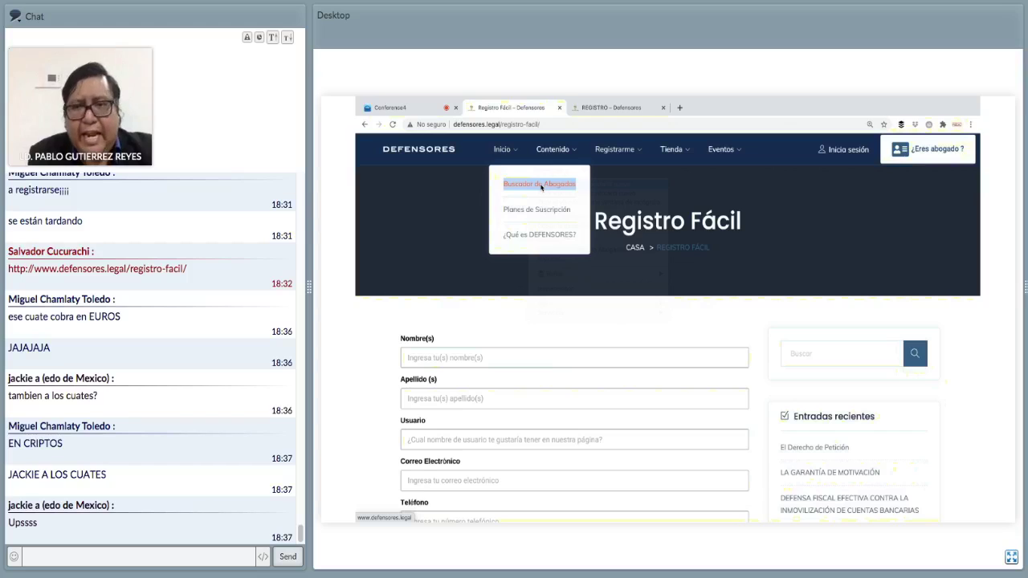
left_click(542, 186)
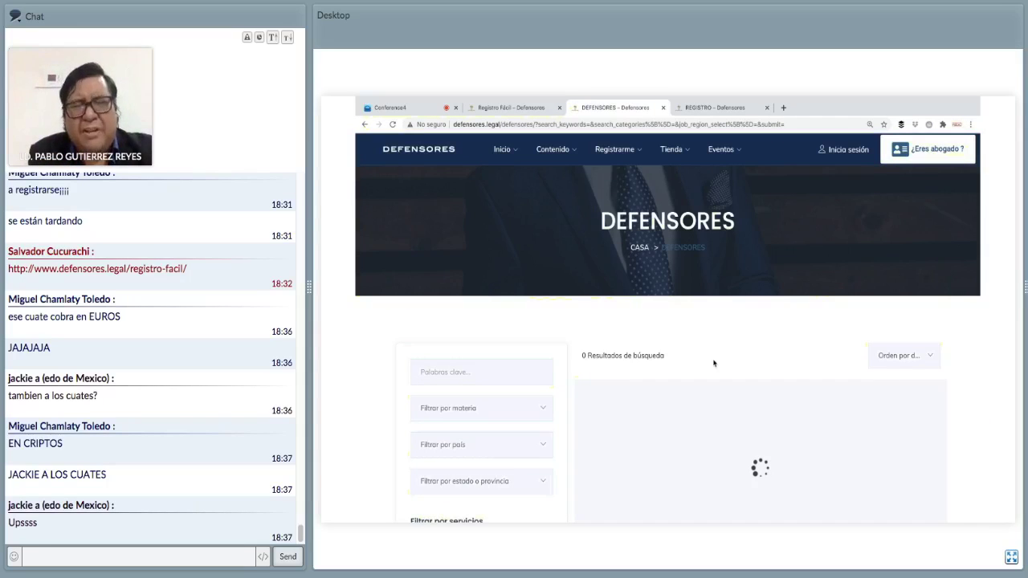
Return to the Registro Fácil page and review the registration fields again
key("ctrl+shift+Tab")
scroll(614, 333, "down", 3)
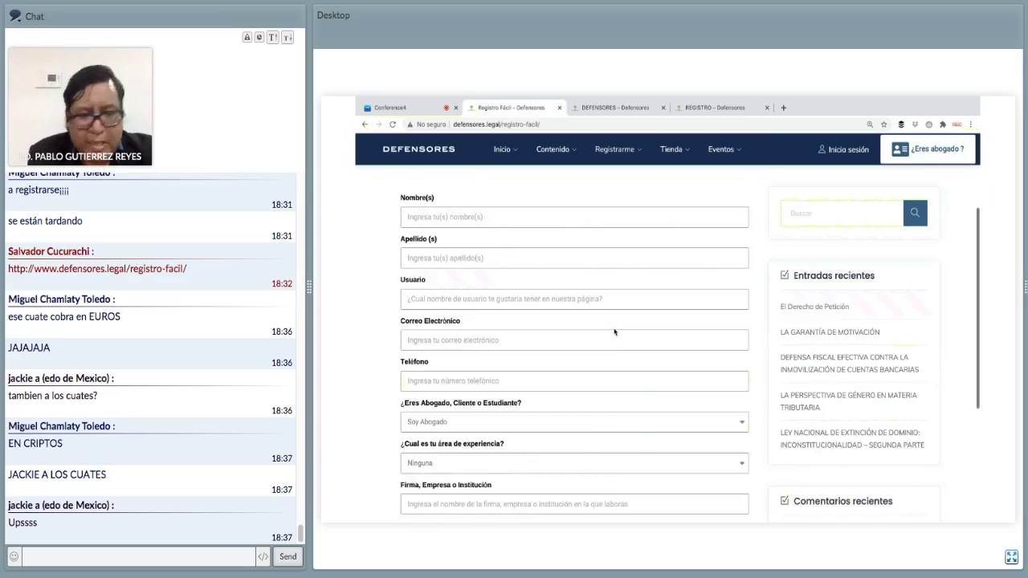
scroll(615, 332, "down", 3)
scroll(615, 332, "up", 2)
Switch to the unfiltered defender results and examine the listings down to the end of the list
key("ctrl+Tab")
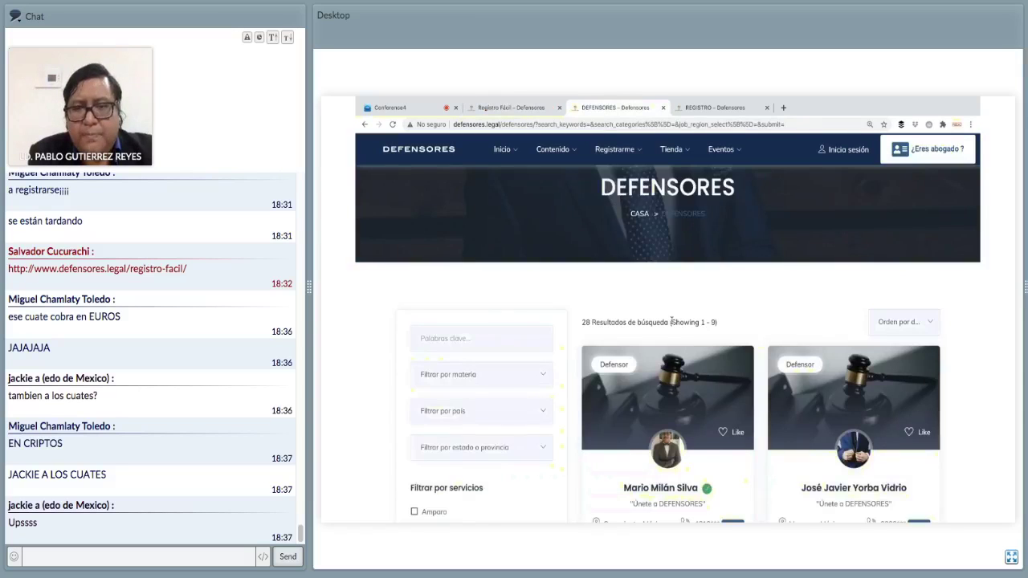
scroll(672, 321, "down", 1)
scroll(672, 324, "down", 5)
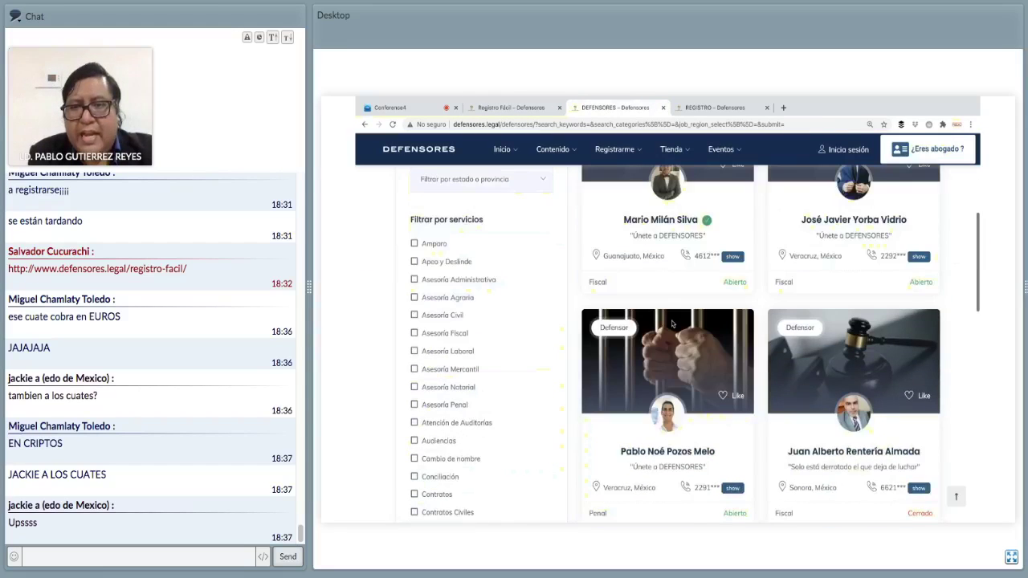
scroll(672, 324, "down", 4)
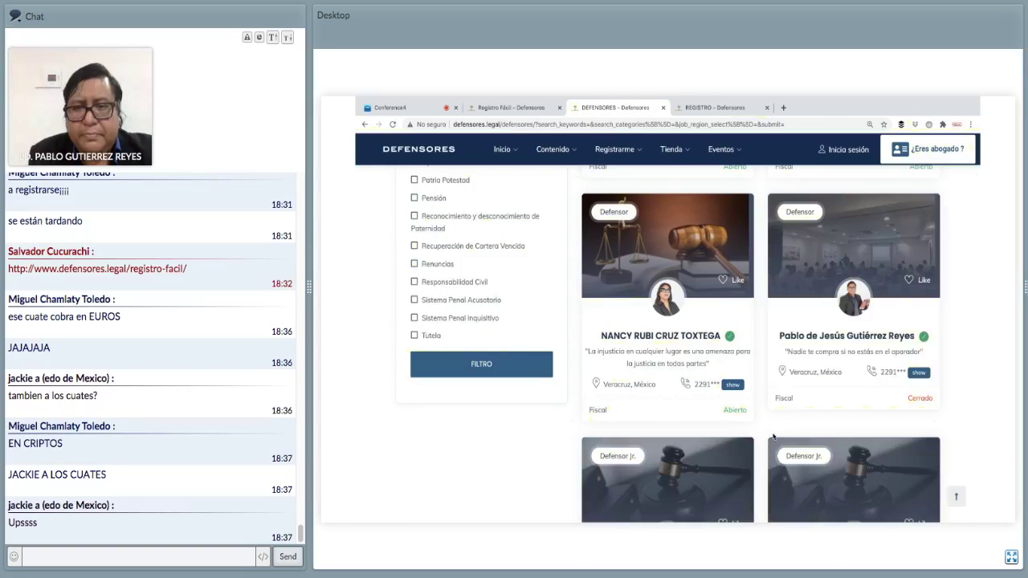
scroll(773, 436, "down", 4)
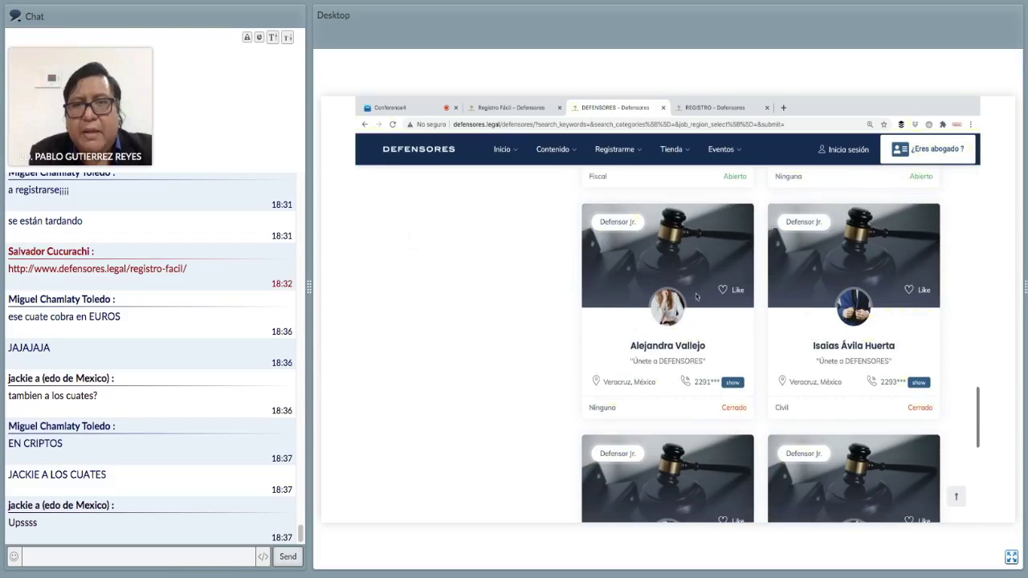
scroll(859, 323, "down", 1)
scroll(858, 323, "down", 1)
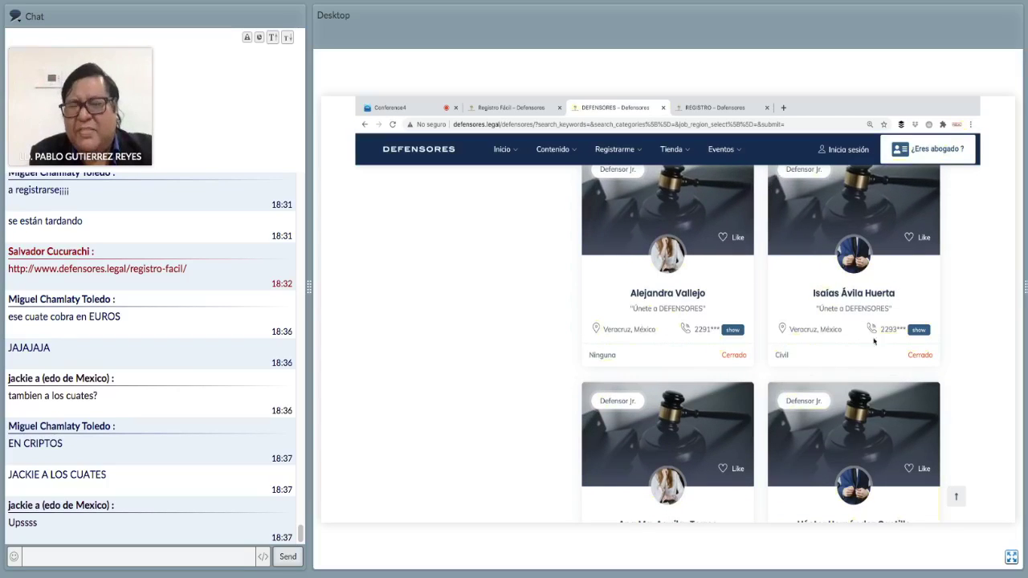
scroll(812, 365, "down", 3)
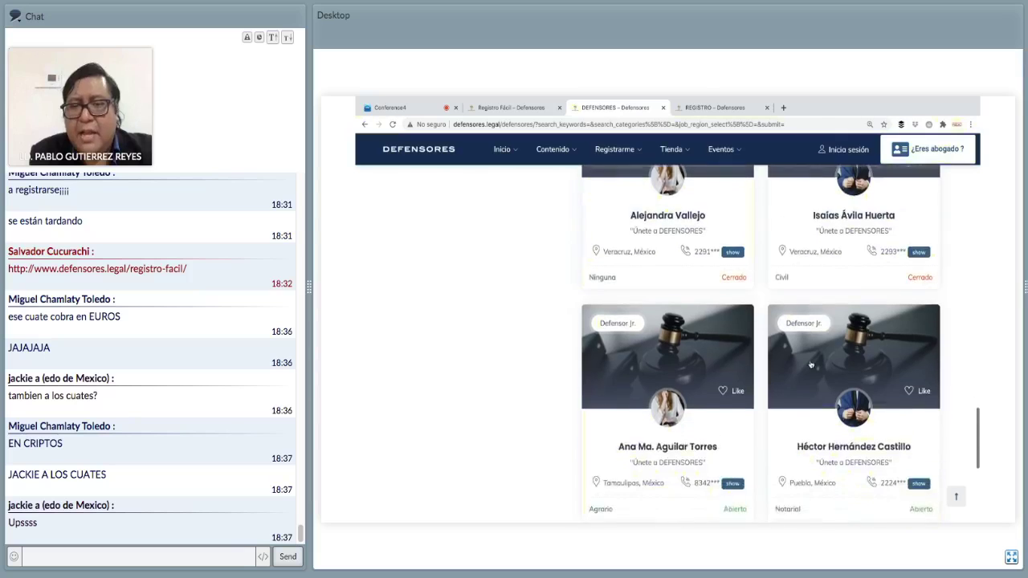
scroll(812, 365, "down", 3)
scroll(811, 365, "down", 2)
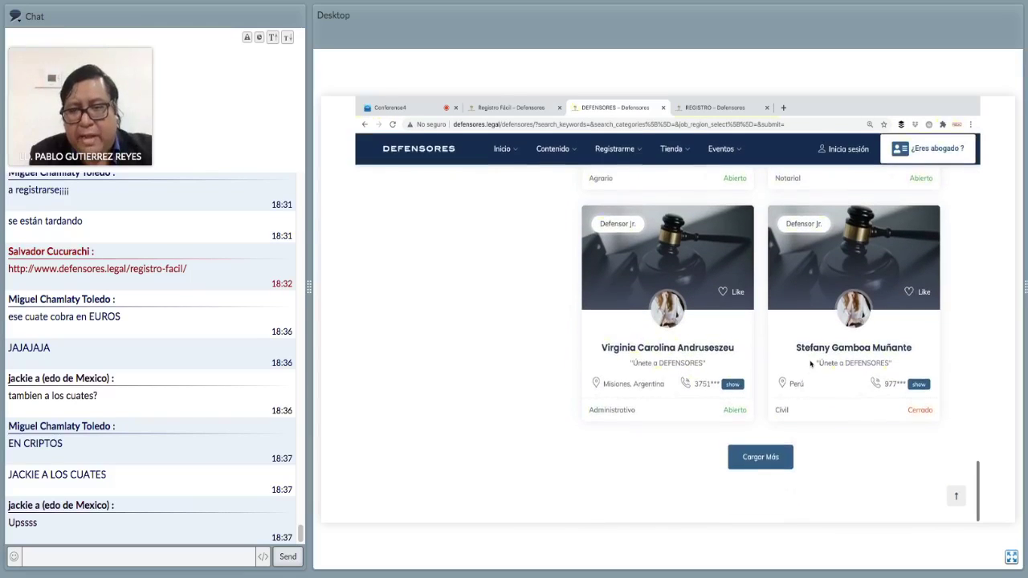
Load more defenders at the end of the unfiltered list and look through the added listings
left_click(759, 458)
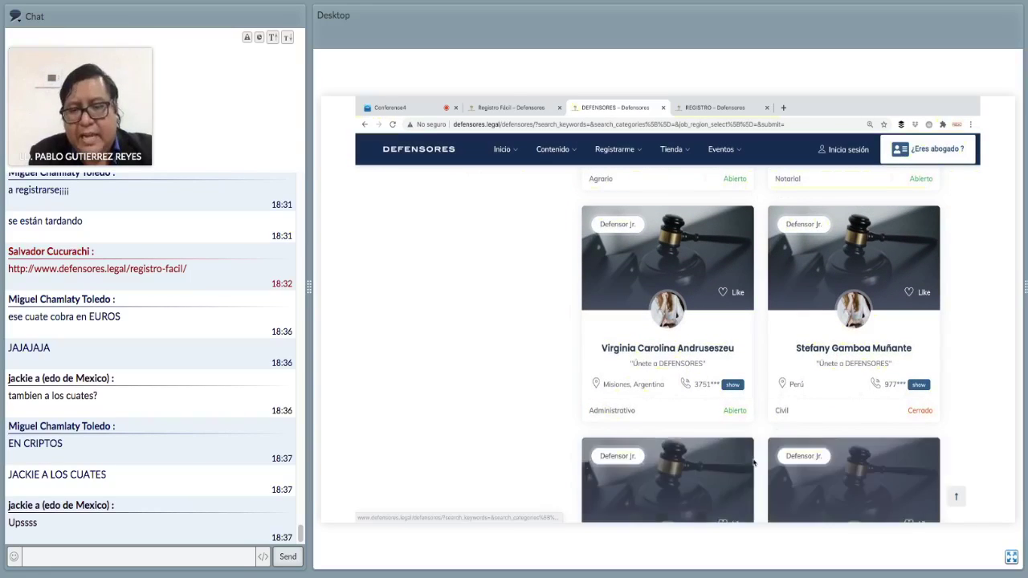
scroll(739, 401, "down", 6)
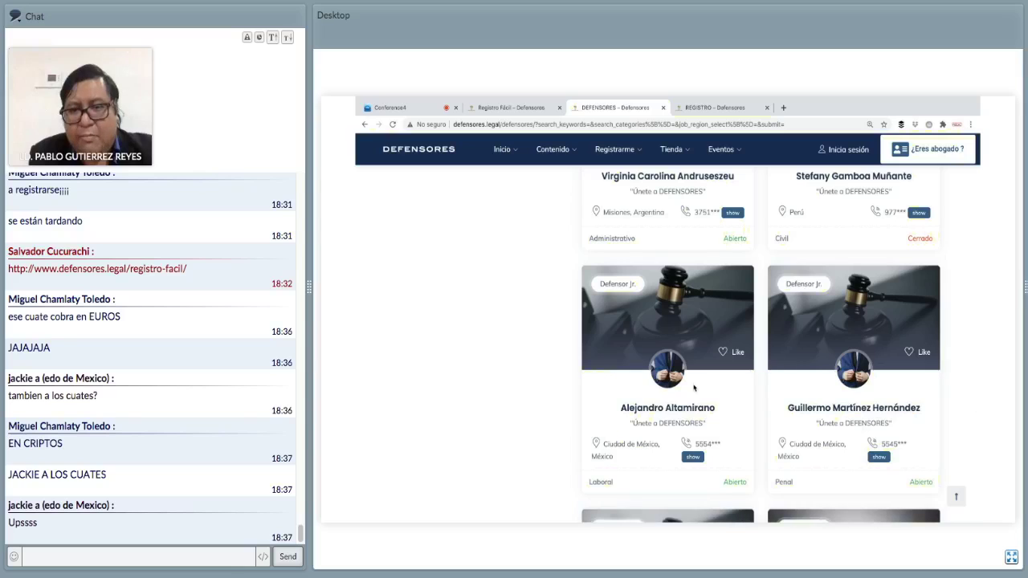
scroll(723, 361, "down", 3)
scroll(699, 381, "up", 8)
scroll(694, 388, "up", 5)
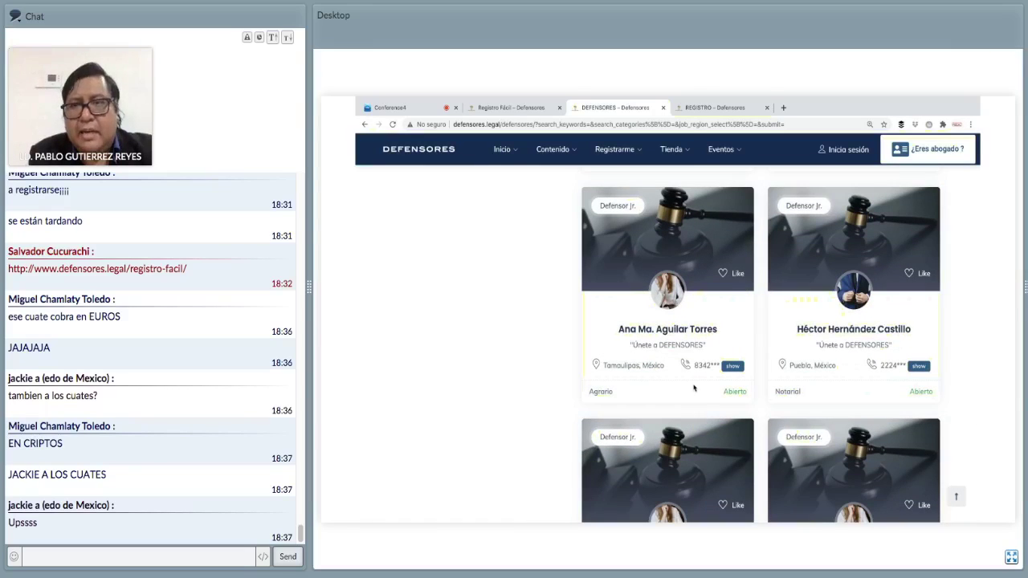
scroll(694, 388, "up", 12)
Sign in to the site with the saved account username and password
left_click(847, 149)
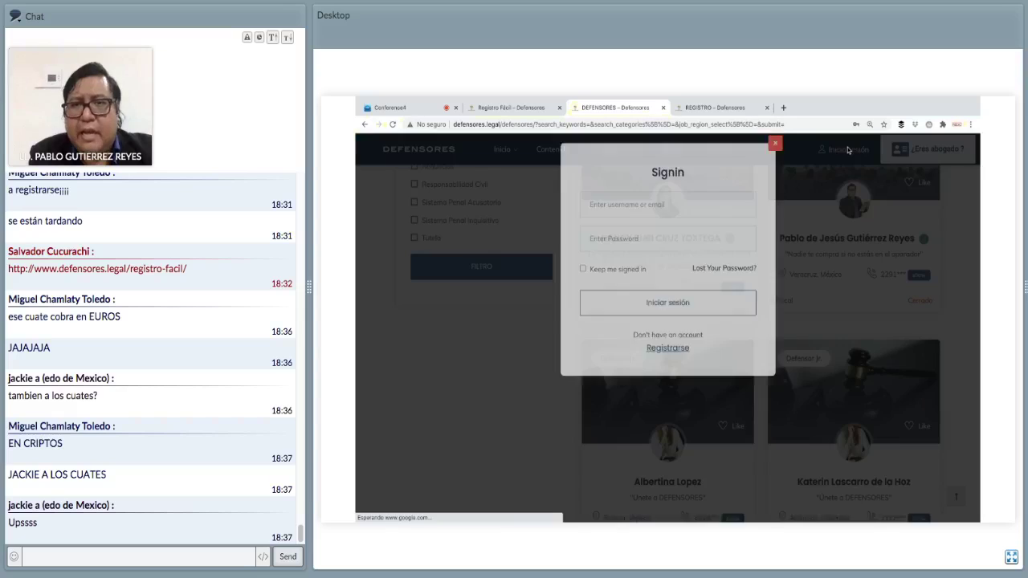
left_click(643, 273)
left_click(643, 294)
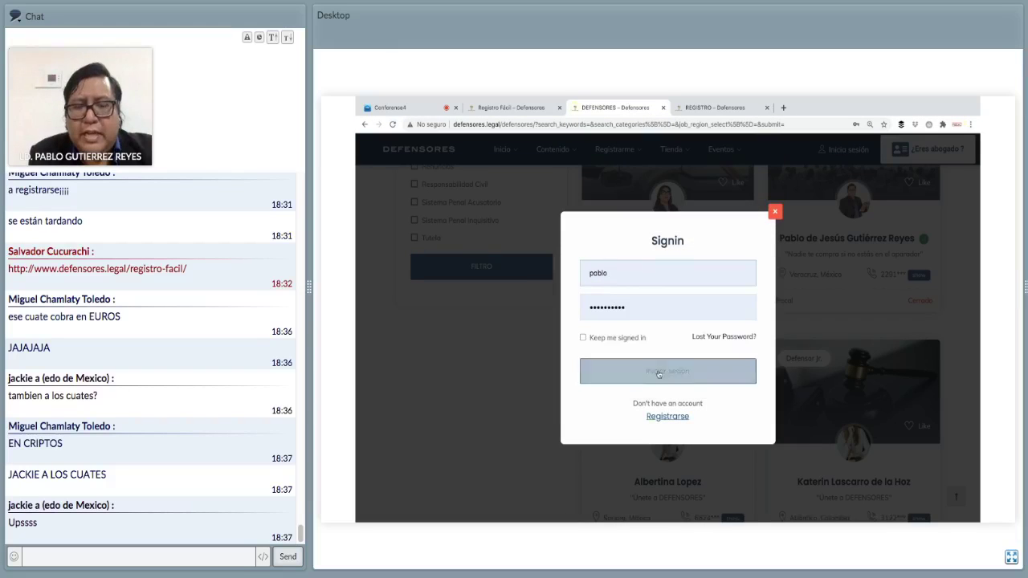
left_click(659, 373)
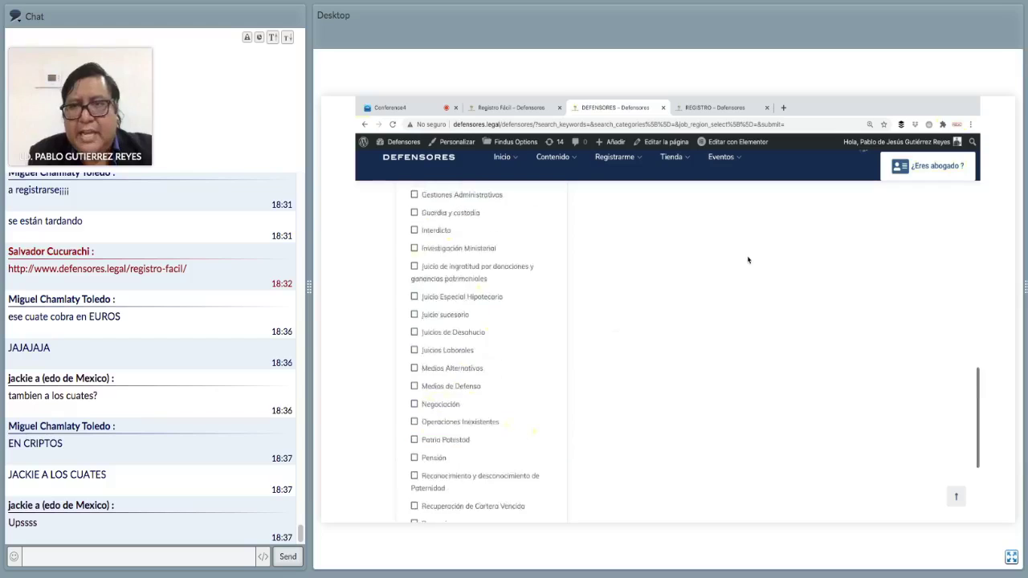
Open the signed-in account's Perfil page and view the listing under "Mis listados"
mouse_move(864, 166)
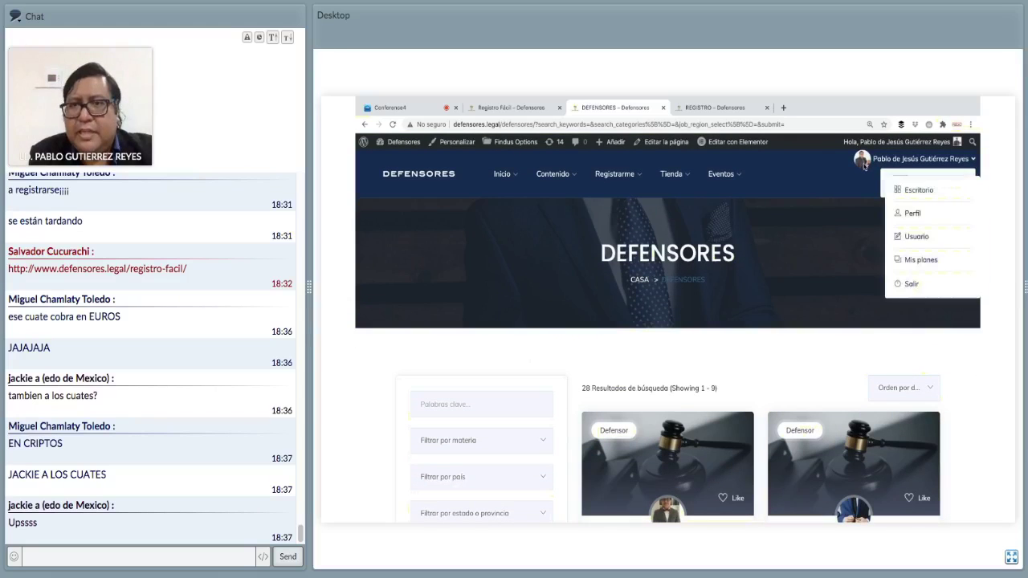
left_click(918, 215)
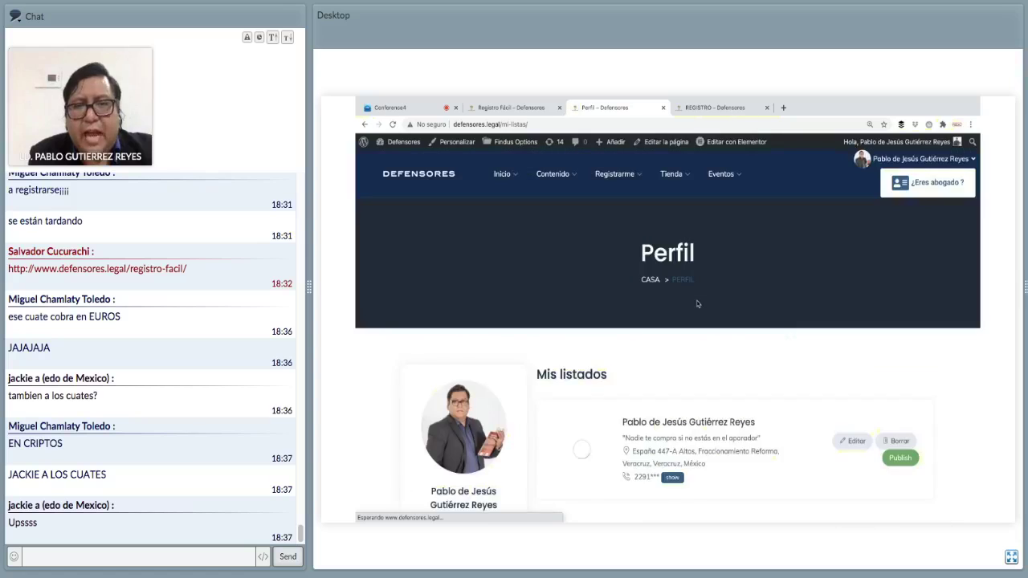
scroll(697, 304, "down", 3)
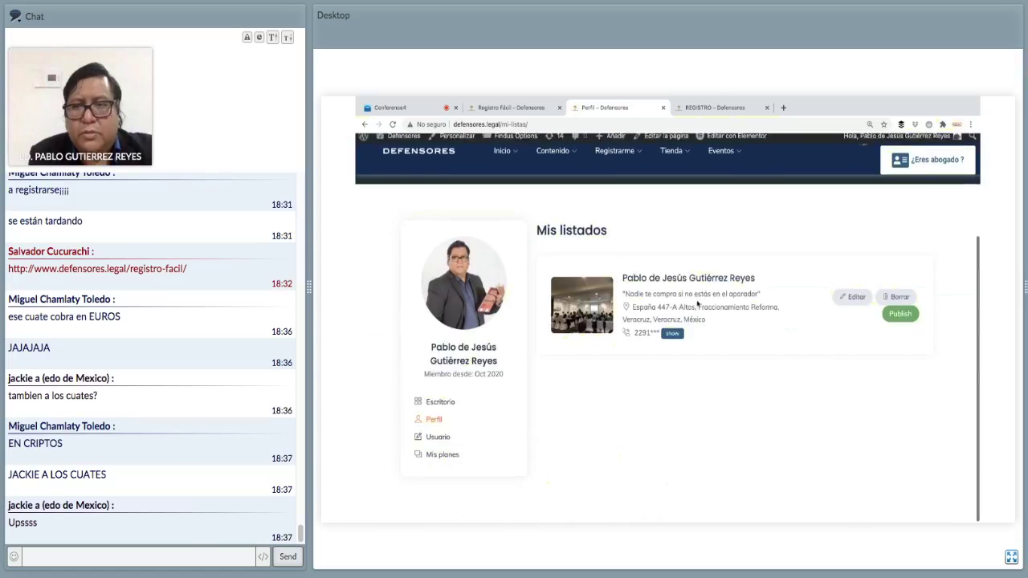
Open the account's own listing for editing and examine the form from the general information down to the location and phone fields
left_click(853, 303)
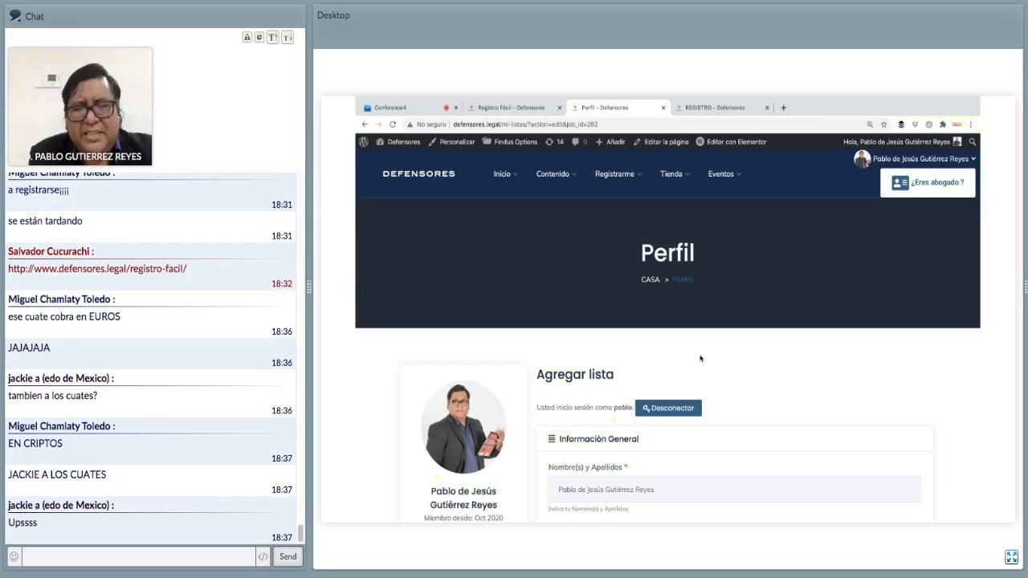
scroll(700, 359, "down", 5)
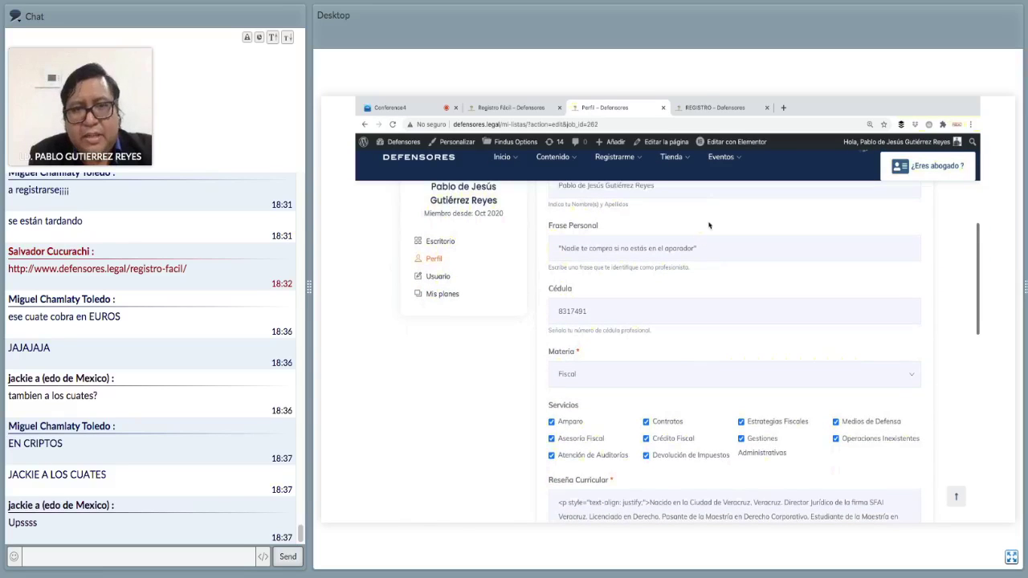
scroll(663, 329, "down", 3)
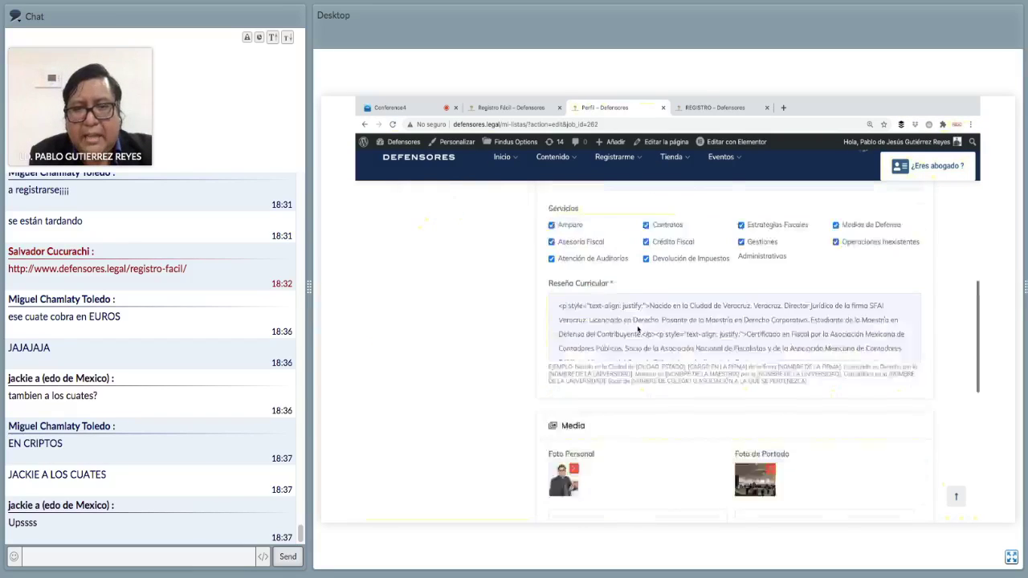
scroll(639, 329, "down", 4)
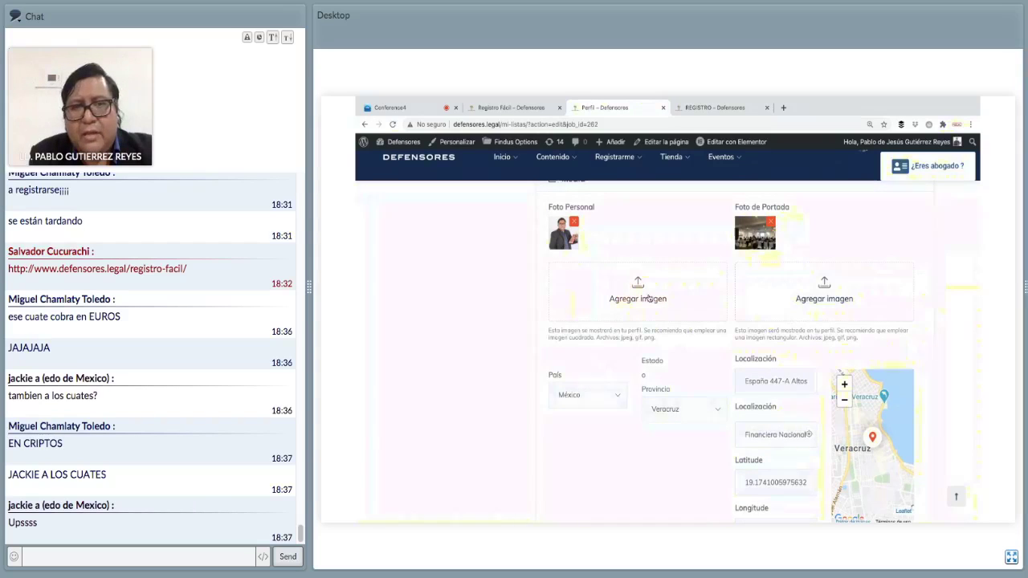
scroll(623, 353, "down", 1)
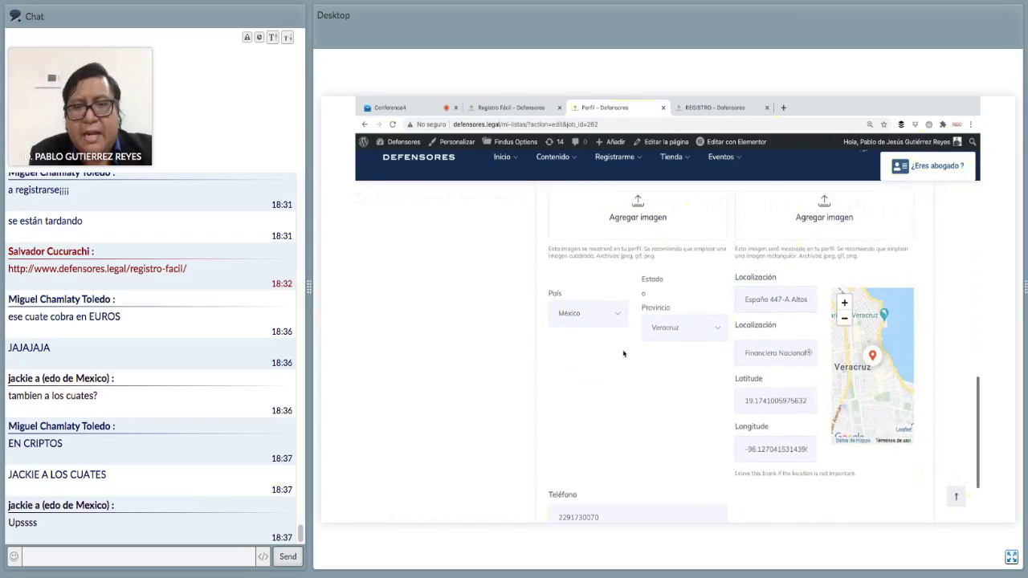
scroll(624, 353, "down", 2)
Return to the start of the edit form and review the services, Reseña Curricular, photo and location fields again
scroll(623, 354, "up", 4)
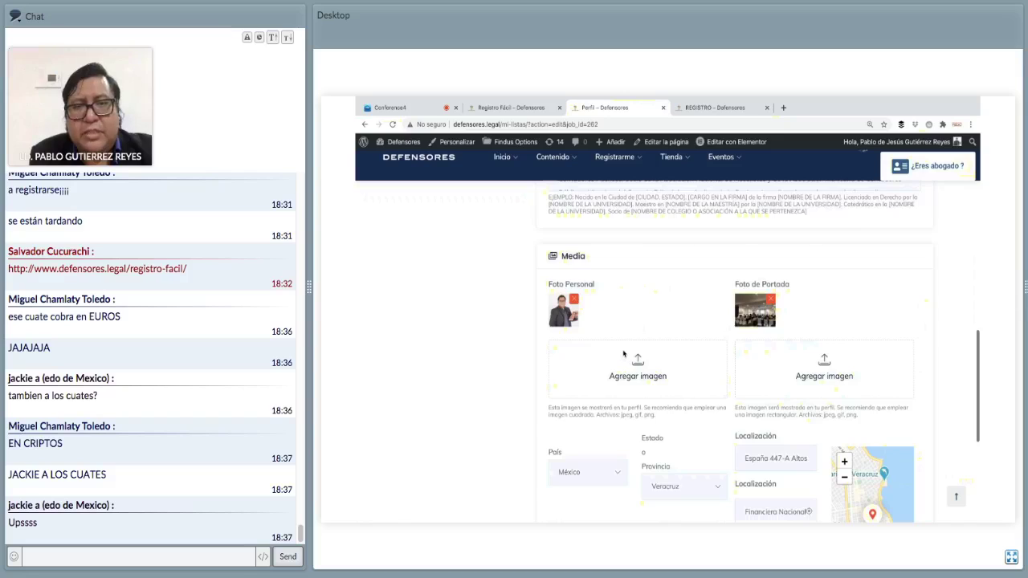
scroll(624, 353, "up", 5)
scroll(622, 353, "down", 1)
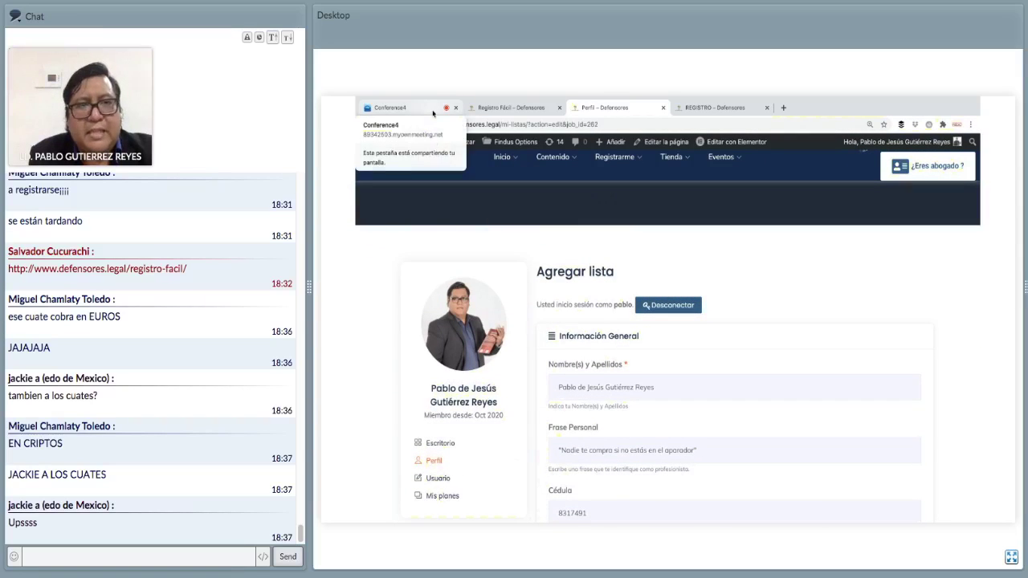
scroll(626, 208, "down", 4)
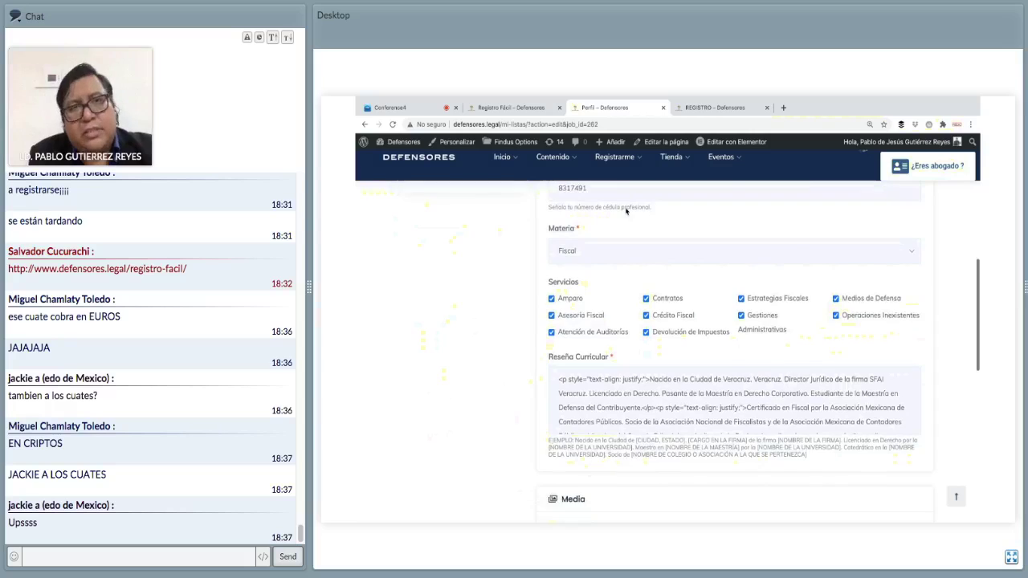
scroll(626, 211, "down", 5)
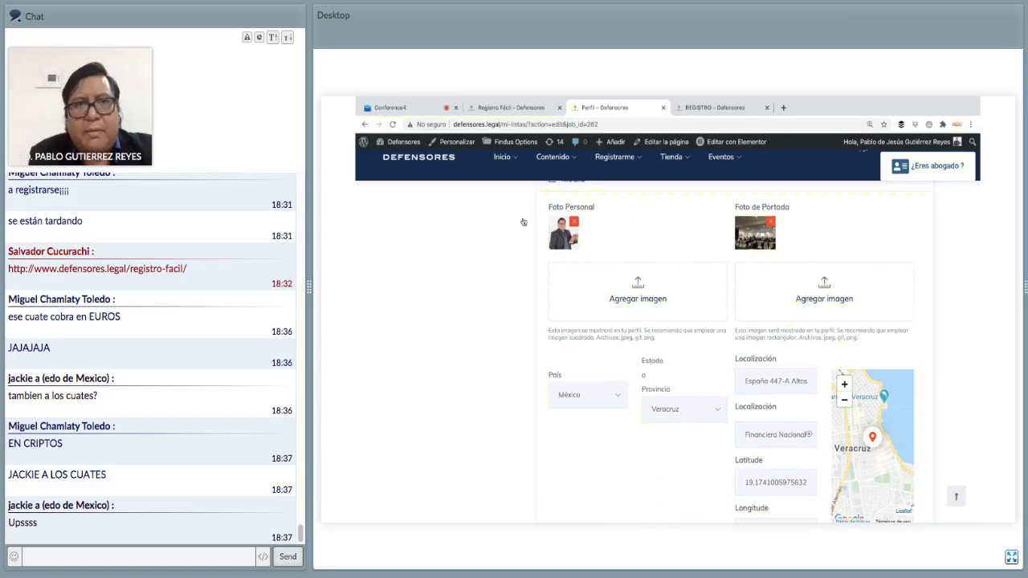
Alternate between the Conference4 meeting room and the start of the Perfil edit form, ending in the meeting room
left_click(434, 111)
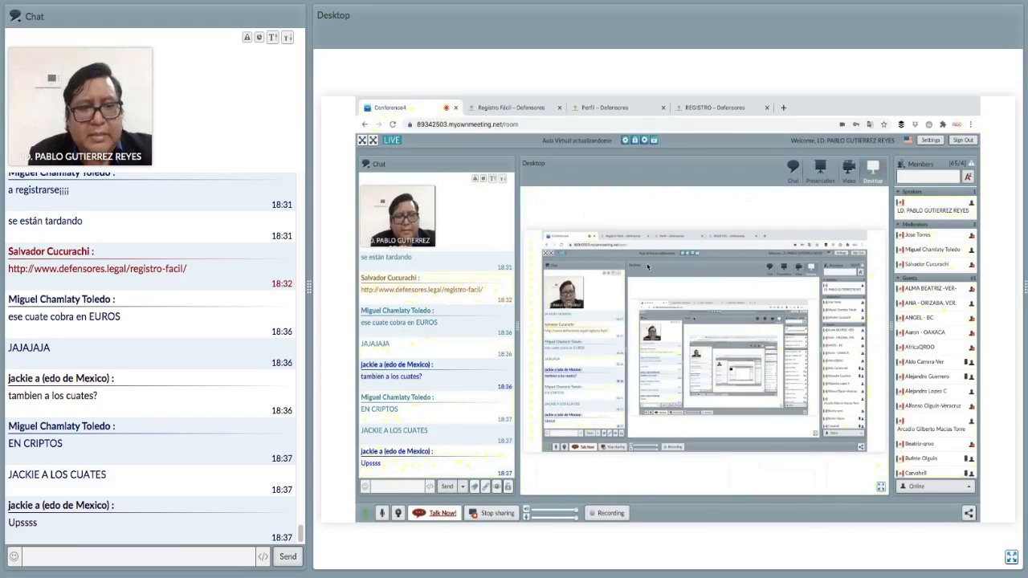
left_click(593, 111)
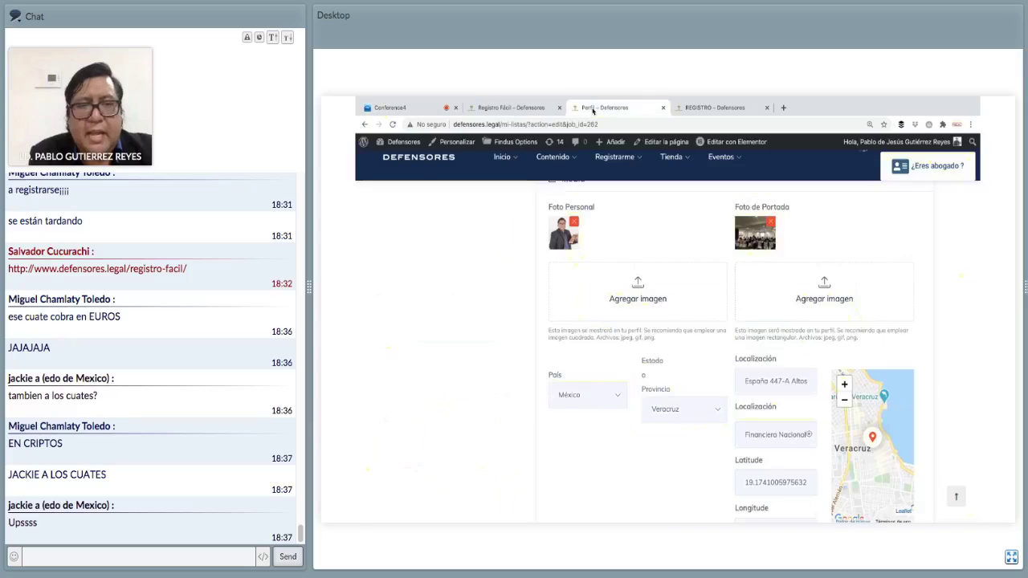
scroll(635, 298, "up", 10)
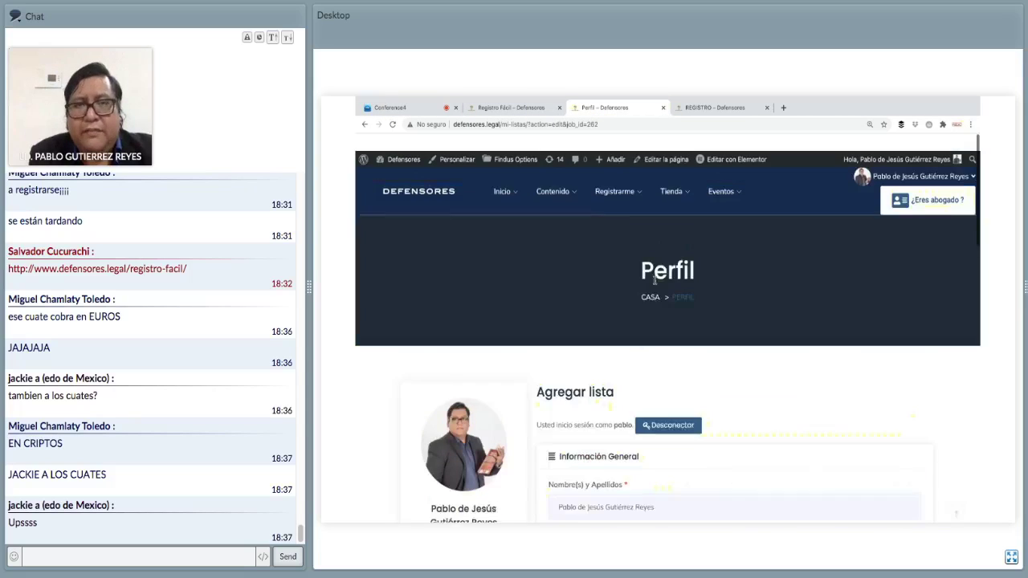
left_click(398, 108)
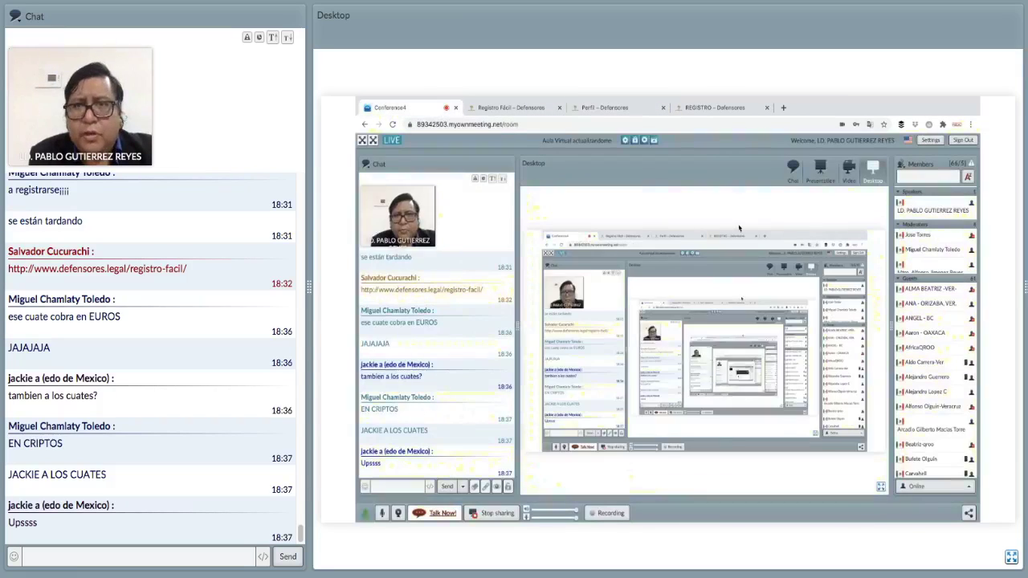